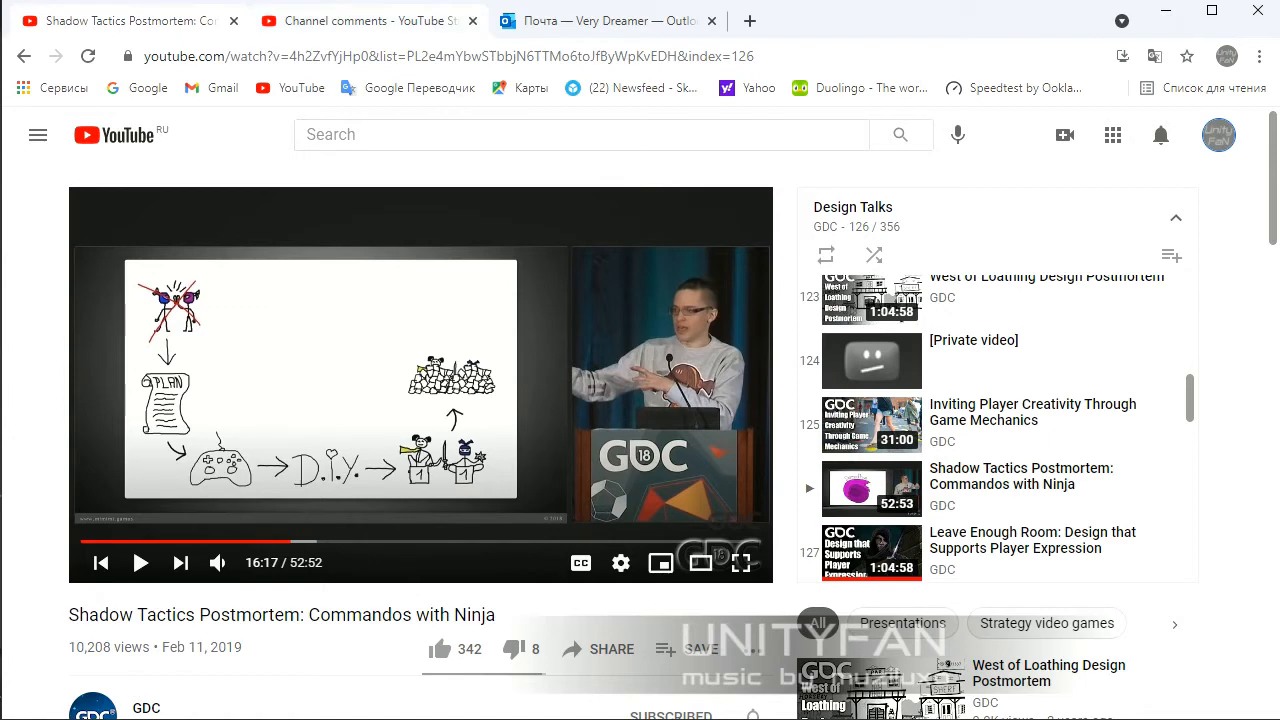
Enlarge the YouTube Studio channel comments and read the unanswered question about changing vertex colours.
click(368, 21)
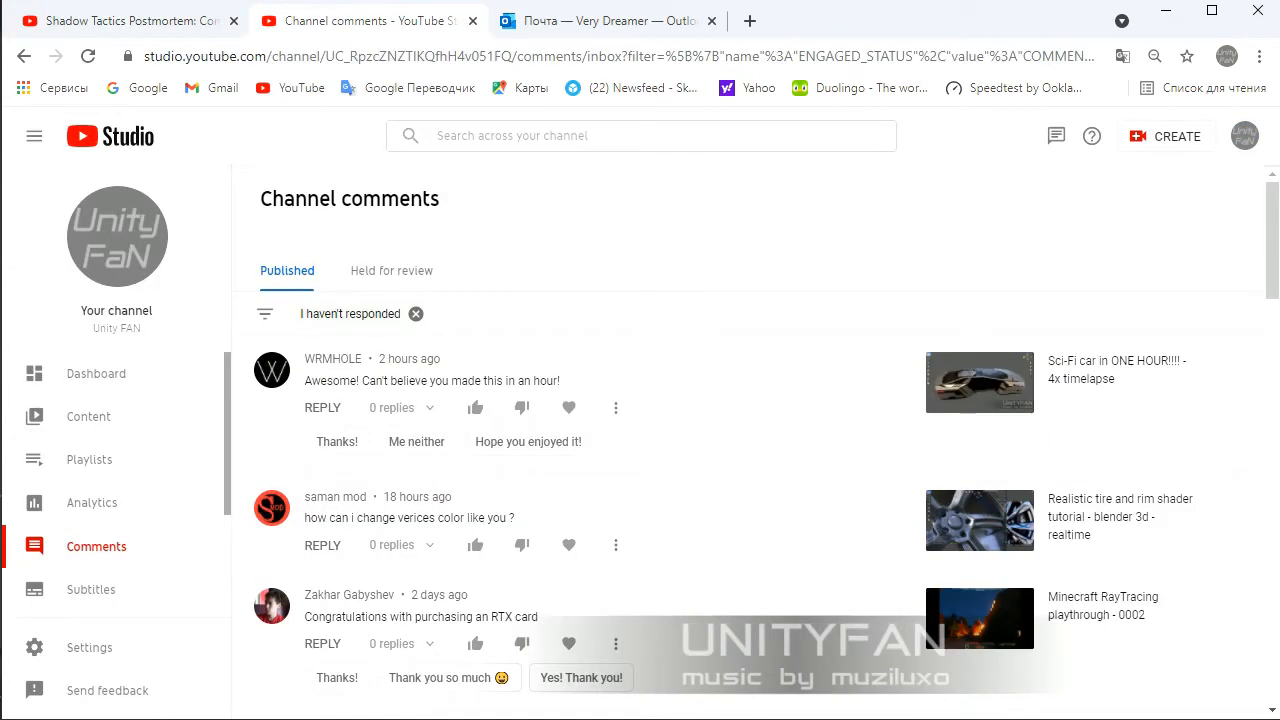
key(ctrl+plus)
key(ctrl+plus)
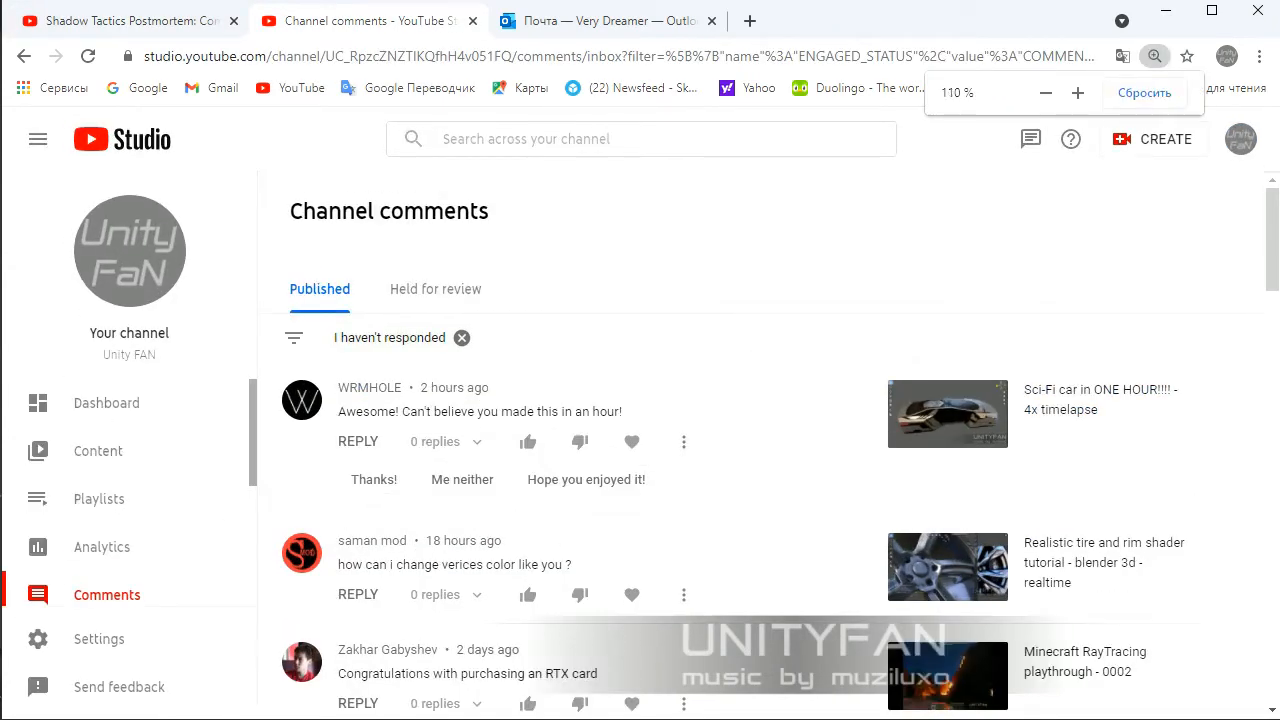
scroll(640, 450, down, 2)
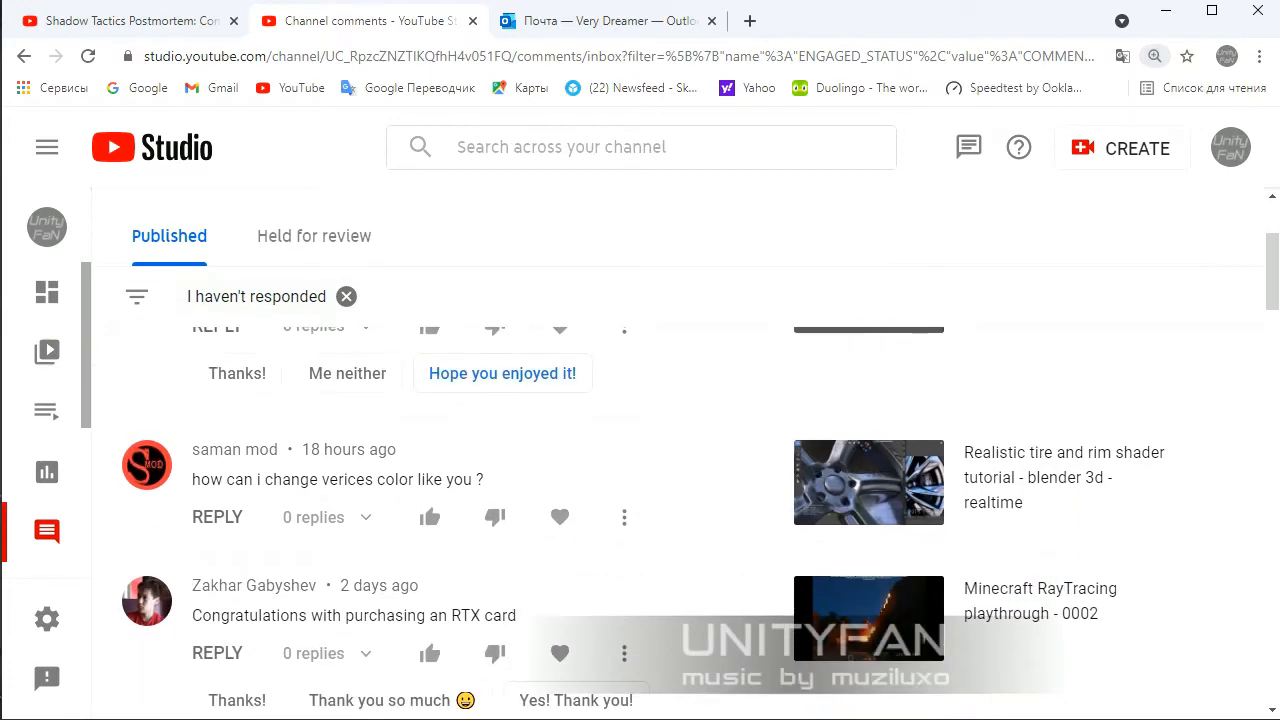
key(ctrl+plus)
key(ctrl+plus)
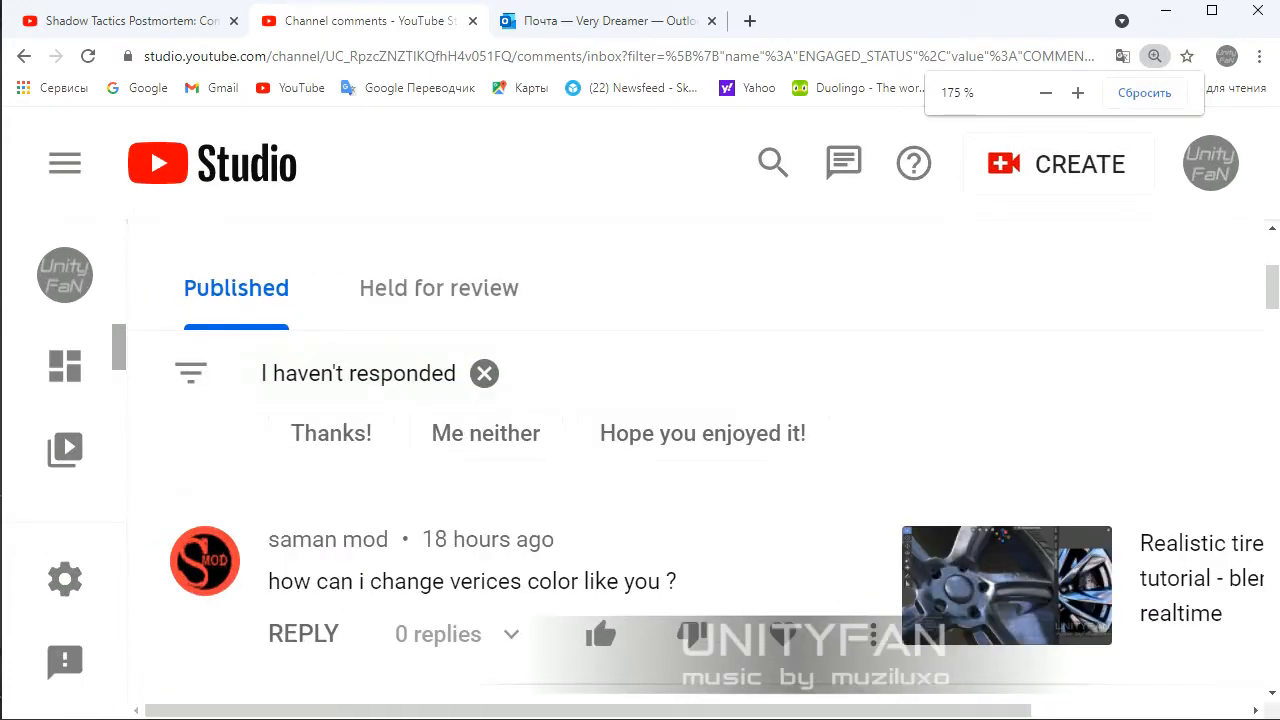
key(ctrl+plus)
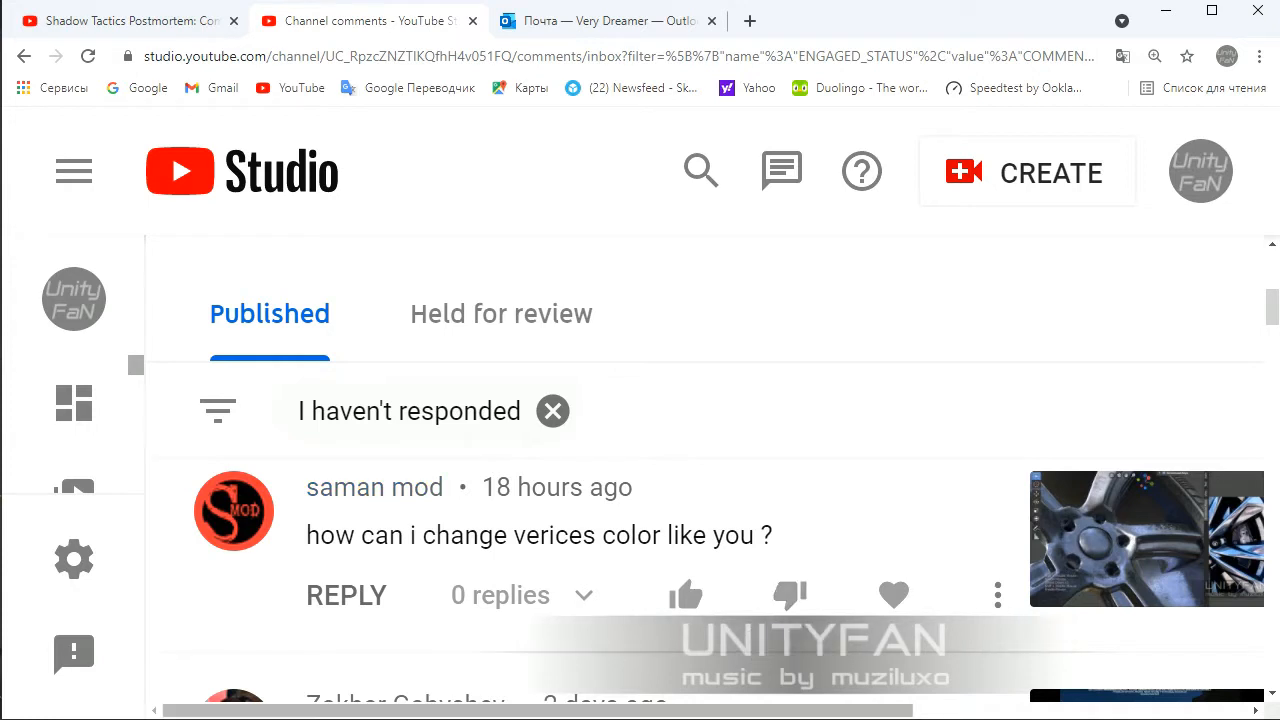
scroll(704, 476, right, 3)
scroll(704, 476, left, 3)
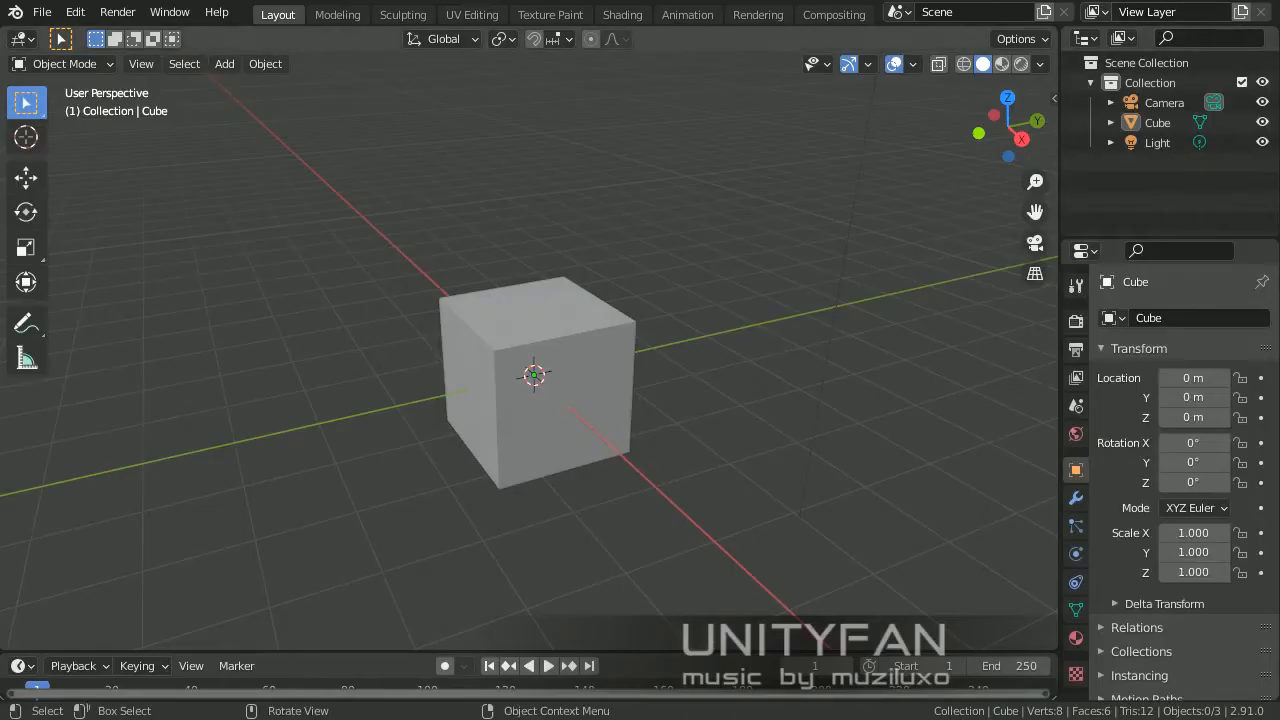
Switch to Blender and select the default cube, briefly entering Edit Mode and returning to Object Mode.
middle_drag(525, 385, 559, 341)
click(543, 384)
scroll(543, 384, up, 4)
middle_drag(559, 341, 540, 370)
key(Tab)
scroll(430, 353, down, 1)
scroll(478, 355, up, 1)
key(Tab)
scroll(530, 306, down, 4)
Activate the Move tool for the selected cube in Object Mode.
click(26, 178)
scroll(480, 368, up, 2)
scroll(540, 370, up, 2)
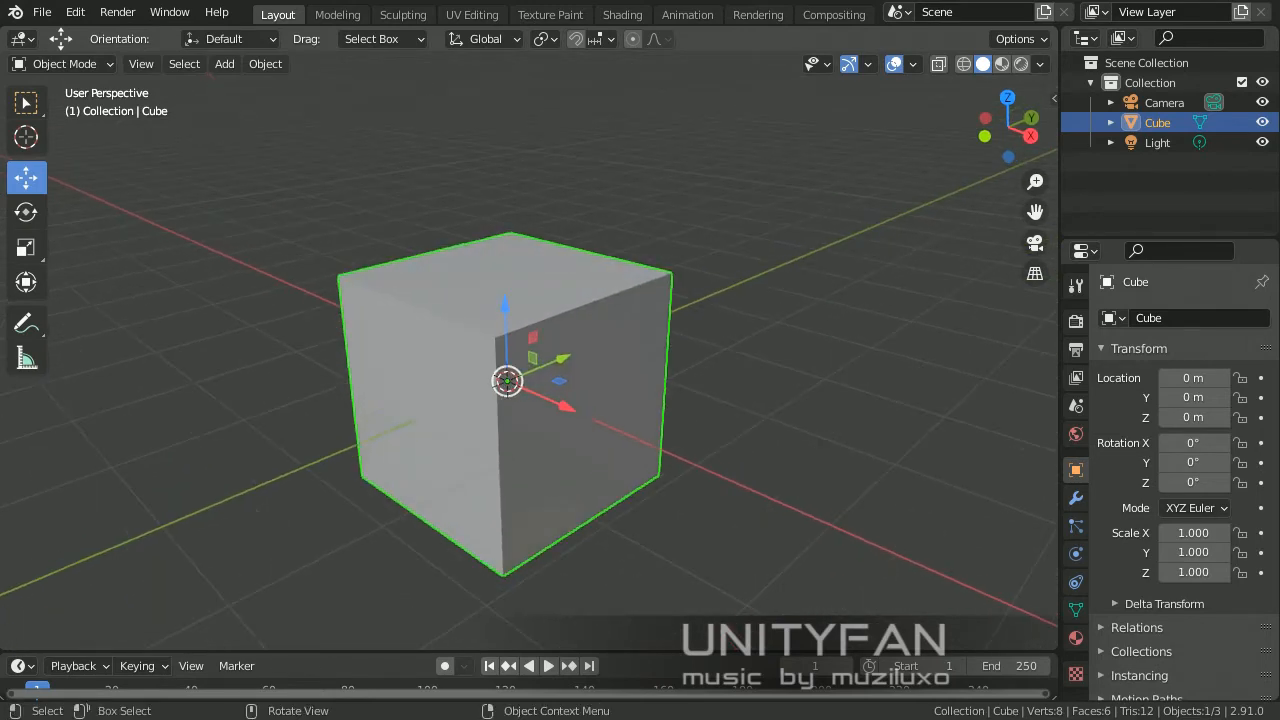
scroll(540, 370, up, 2)
mouse_move(540, 370)
middle_down()
mouse_move(486, 390)
mouse_move(550, 372)
mouse_move(518, 371)
middle_up()
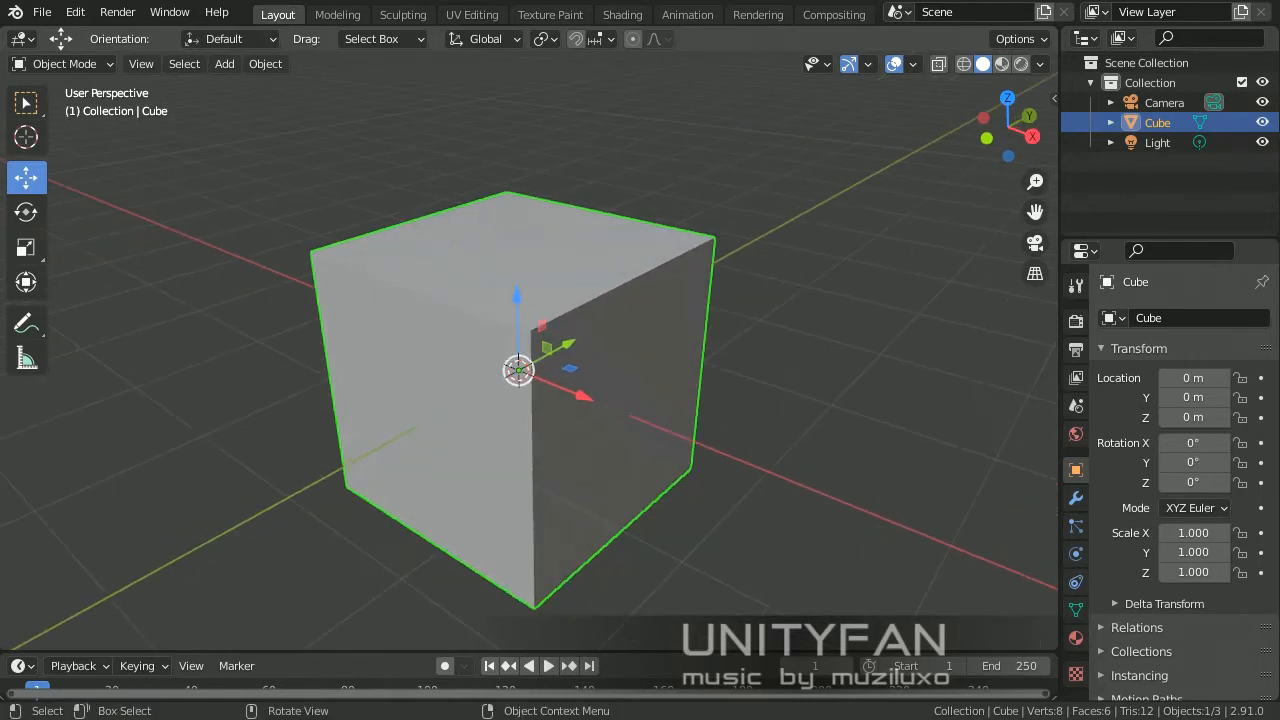
Enter Edit Mode on the cube, deselect everything and select a single top corner vertex.
click(75, 12)
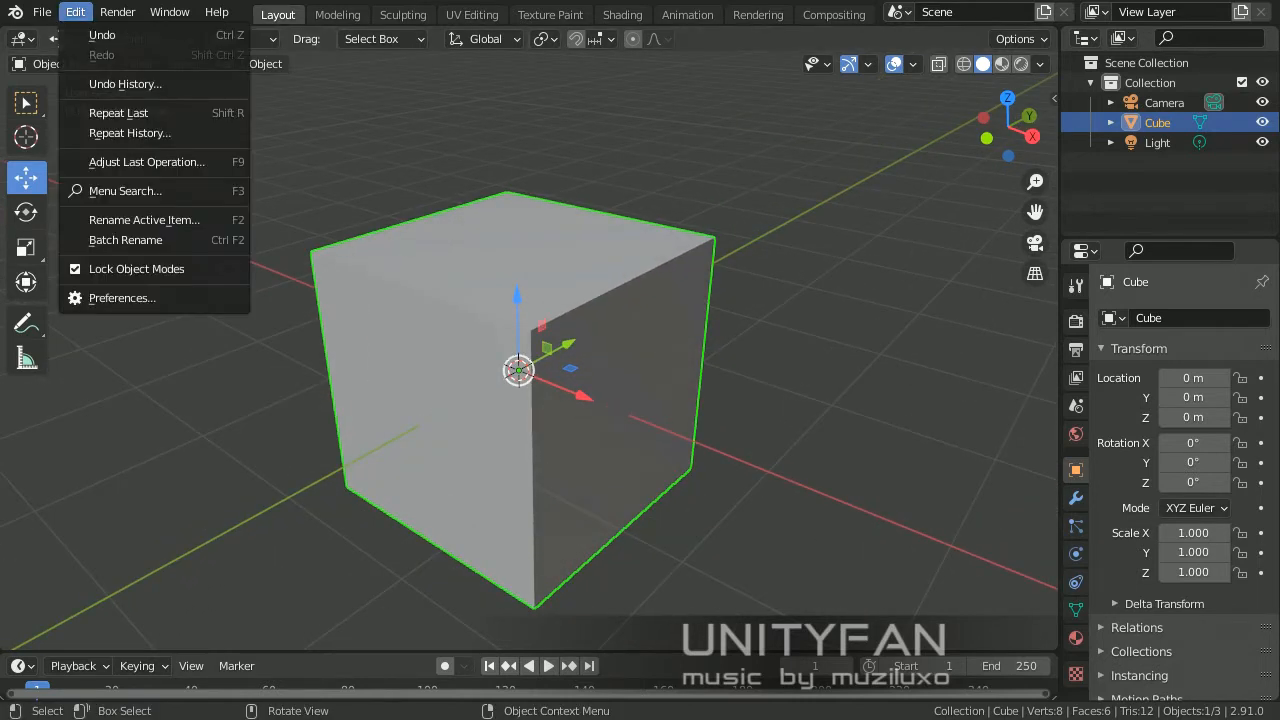
key(Tab)
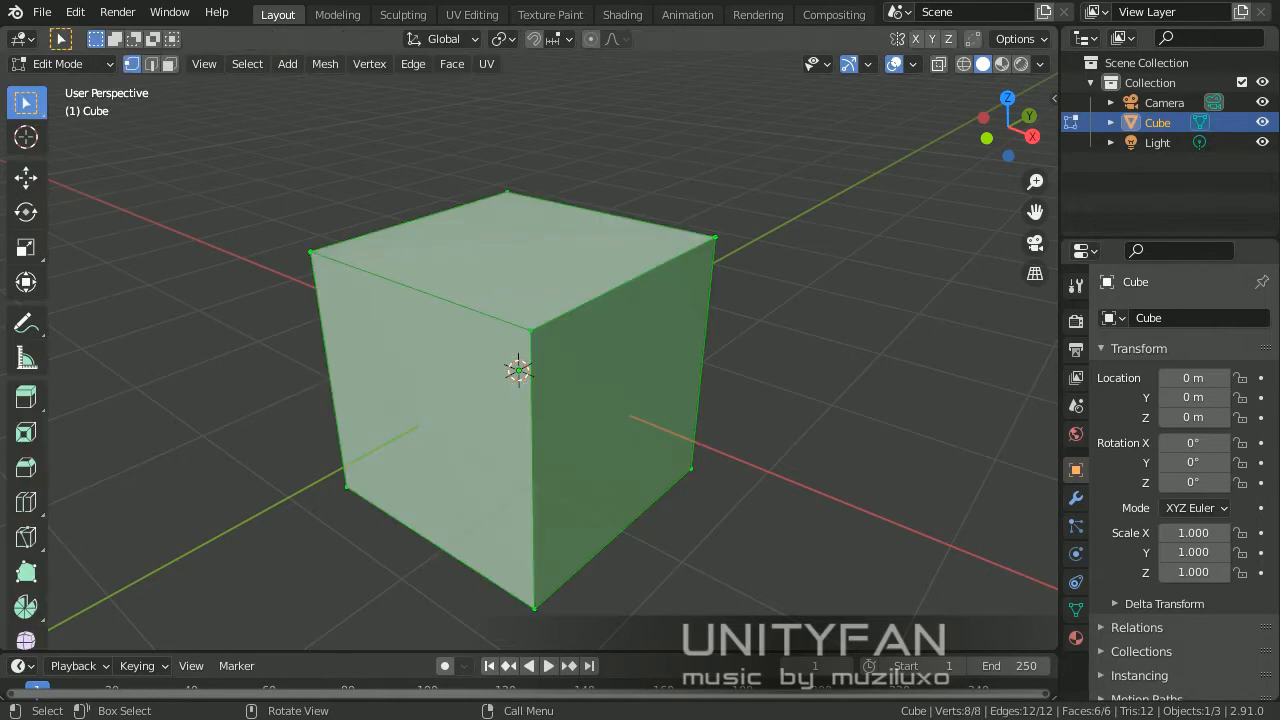
key(alt+a)
click(714, 238)
middle_drag(714, 238, 676, 193)
scroll(738, 242, up, 1)
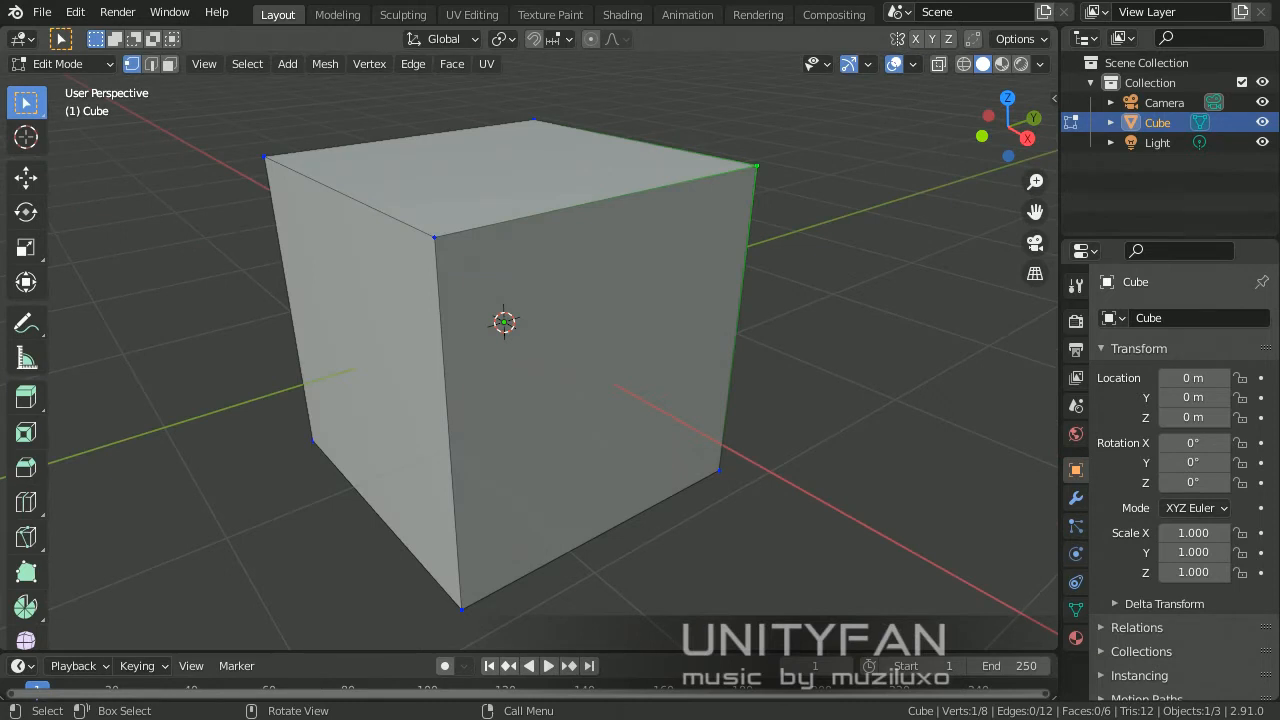
Enlarge the timeline area slightly so its frame numbers are fully shown.
drag(520, 652, 520, 633)
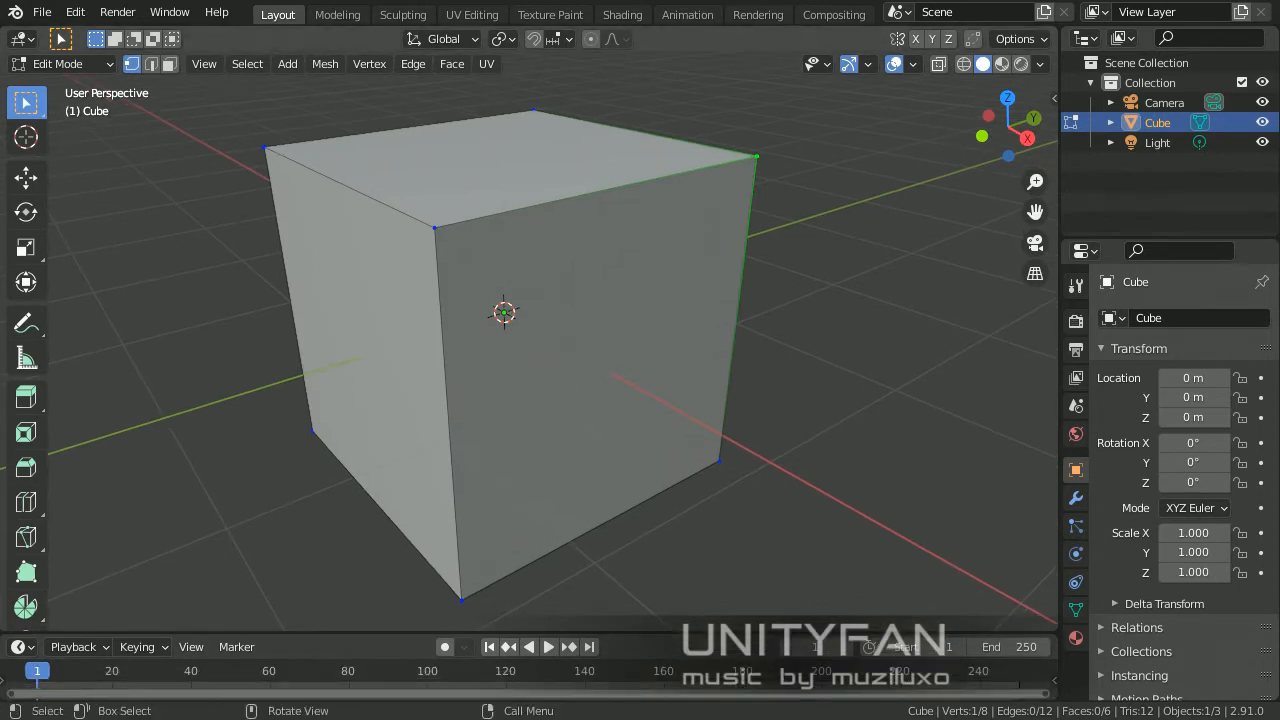
scroll(530, 400, down, 1)
middle_drag(530, 400, 526, 428)
scroll(512, 399, up, 1)
Activate the Move tool in Edit Mode and select the cube's nearest top corner vertex.
click(26, 177)
click(850, 340)
middle_drag(600, 350, 647, 367)
click(526, 335)
middle_drag(526, 335, 460, 320)
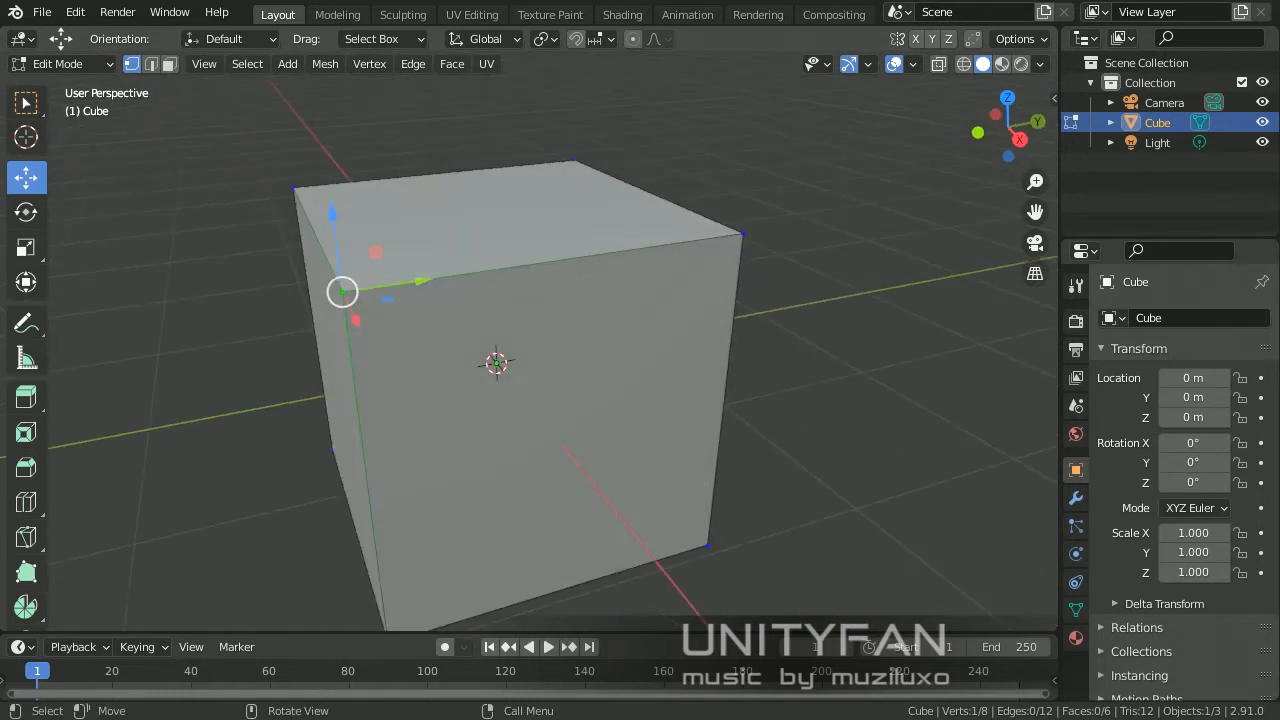
Select all four corner vertices of the cube's top face.
click(745, 234)
middle_drag(745, 234, 745, 300)
shift+click(599, 147)
middle_drag(599, 147, 645, 130)
shift+click(470, 345)
shift+click(270, 213)
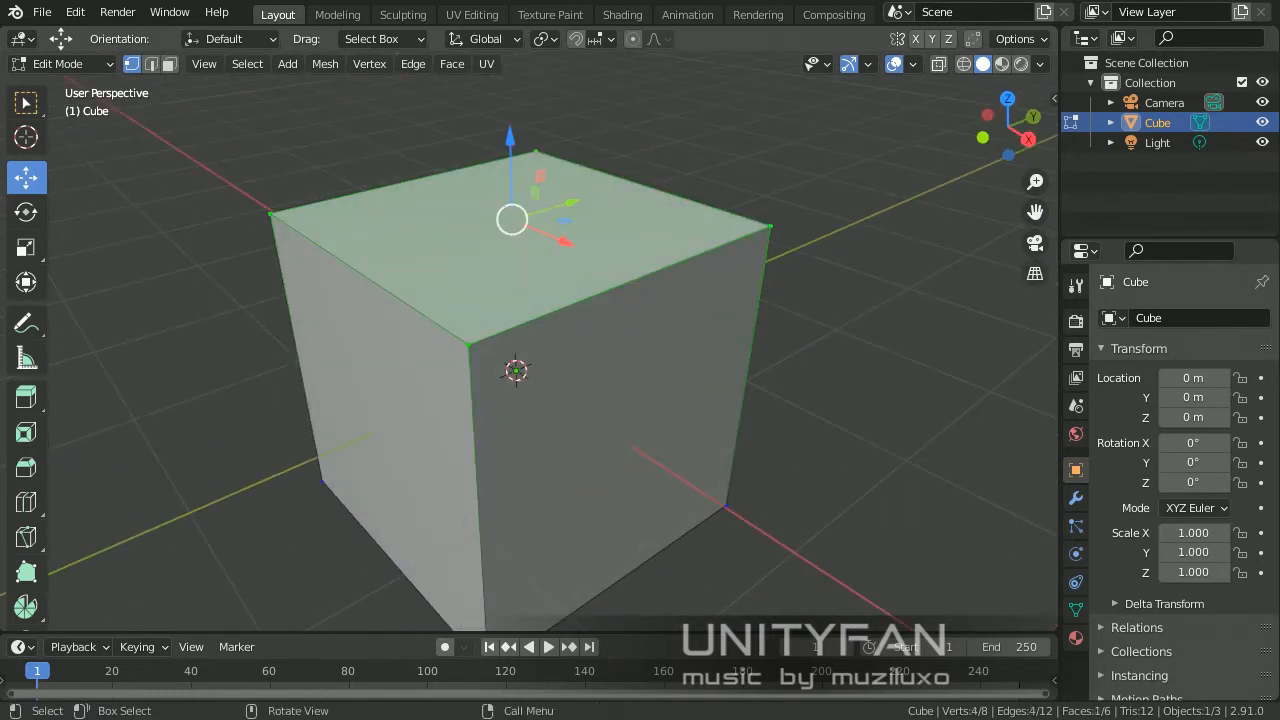
Deselect all of the cube's vertices.
shift+middle_drag(600, 310, 512, 343)
key(alt+a)
scroll(515, 340, up, 3)
scroll(550, 380, down, 6)
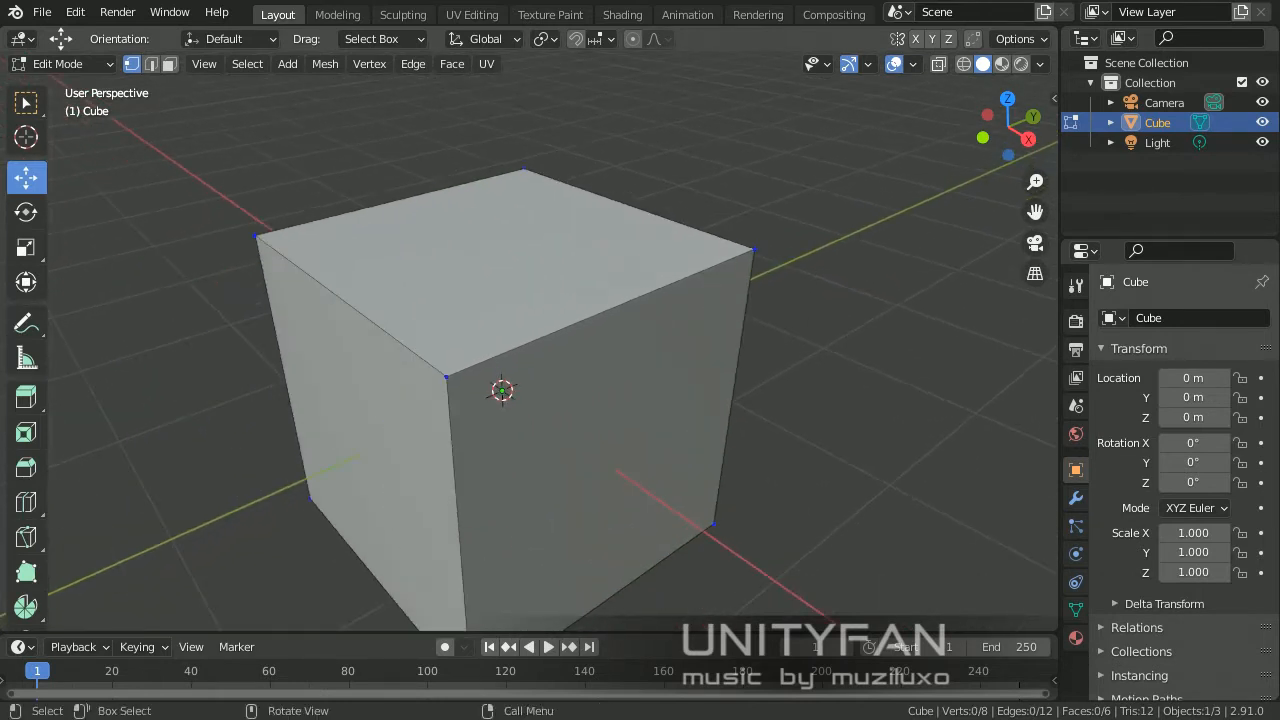
click(75, 12)
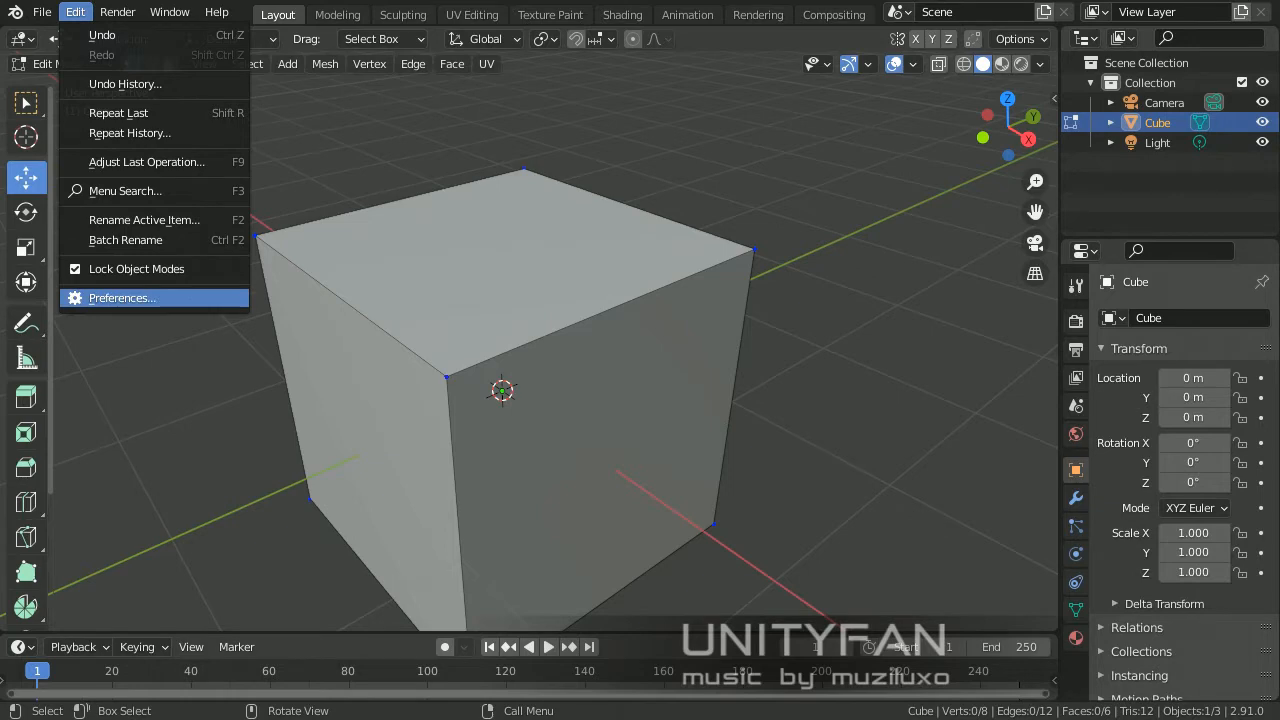
click(122, 298)
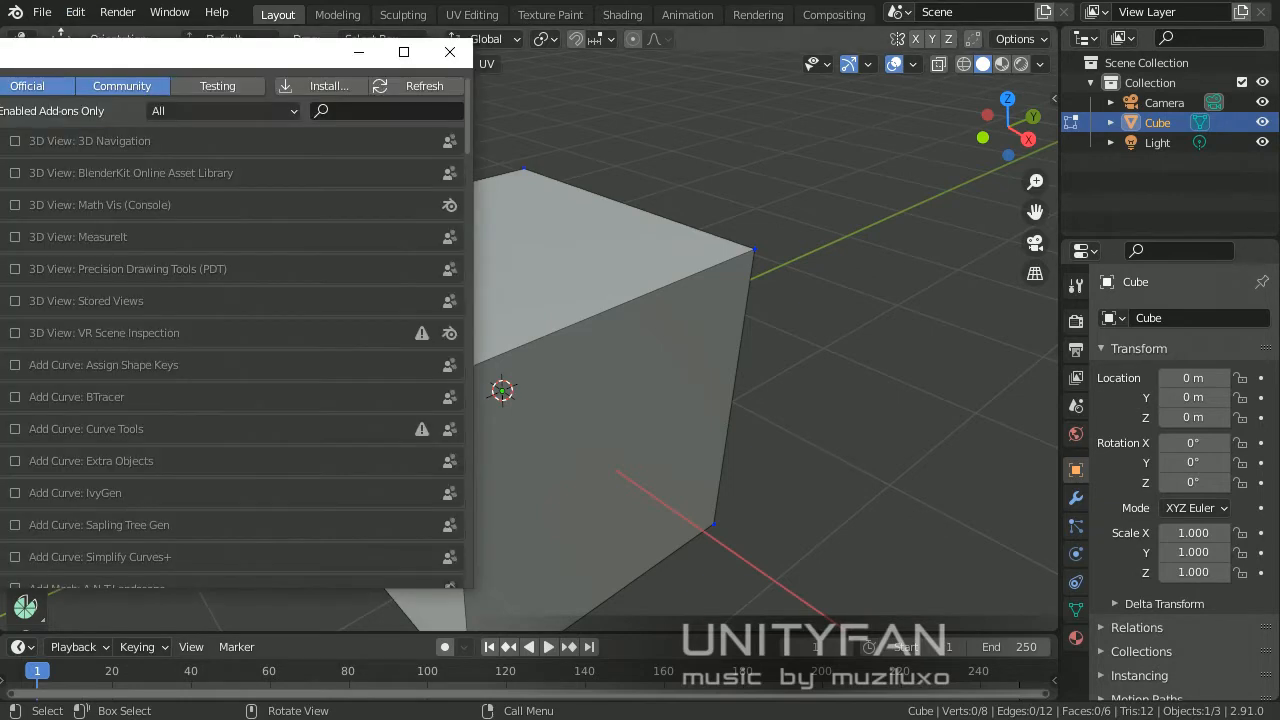
drag(298, 58, 814, 72)
click(966, 57)
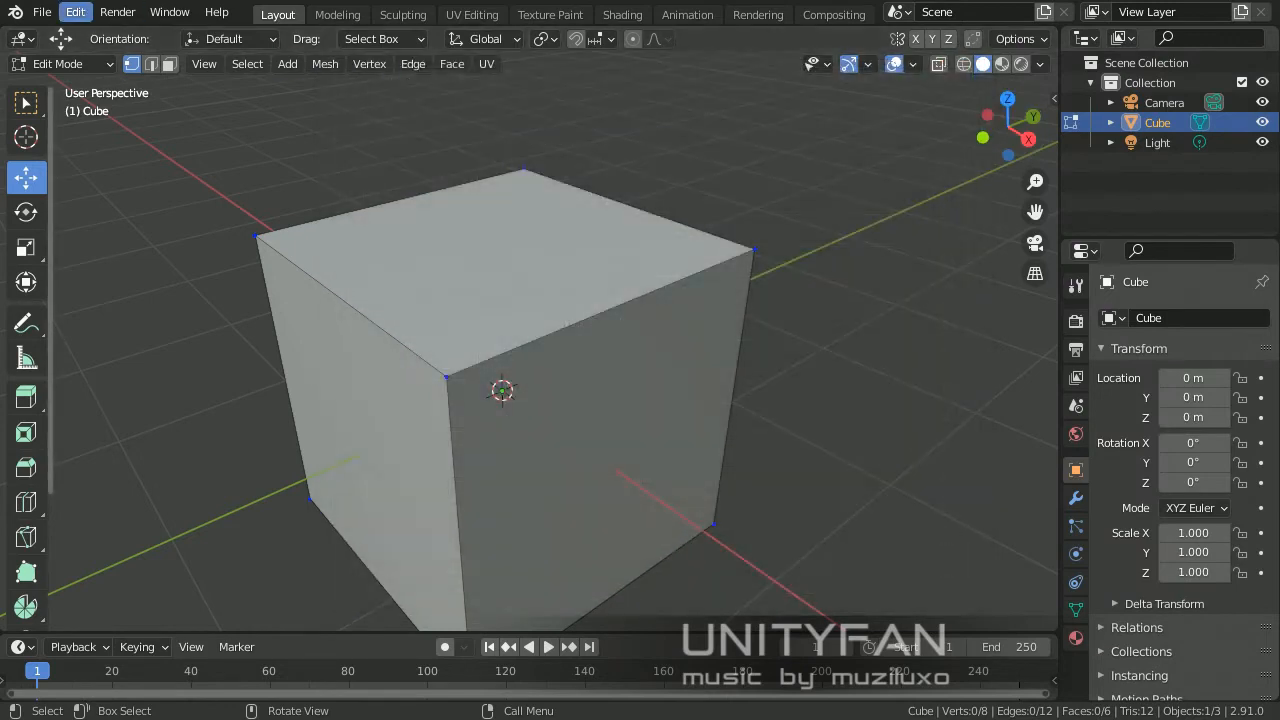
Open the Blender Preferences window and place it beside the cube so that both can be seen.
click(75, 12)
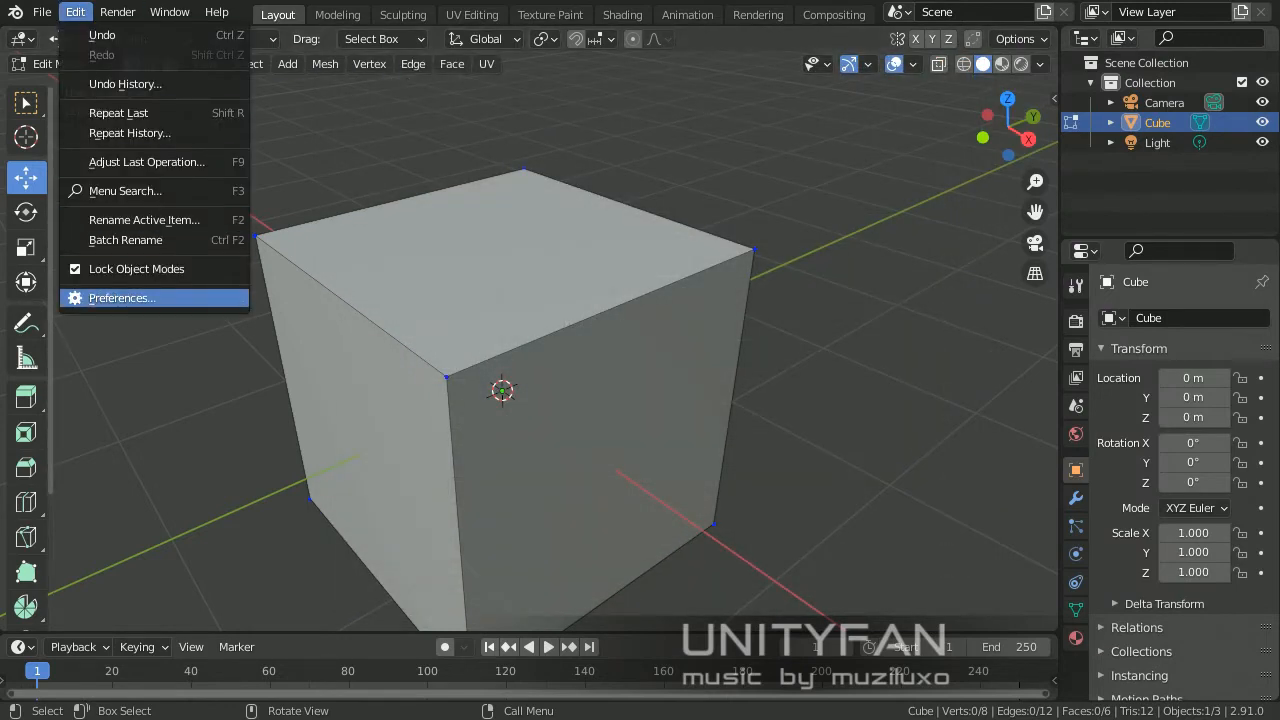
click(122, 298)
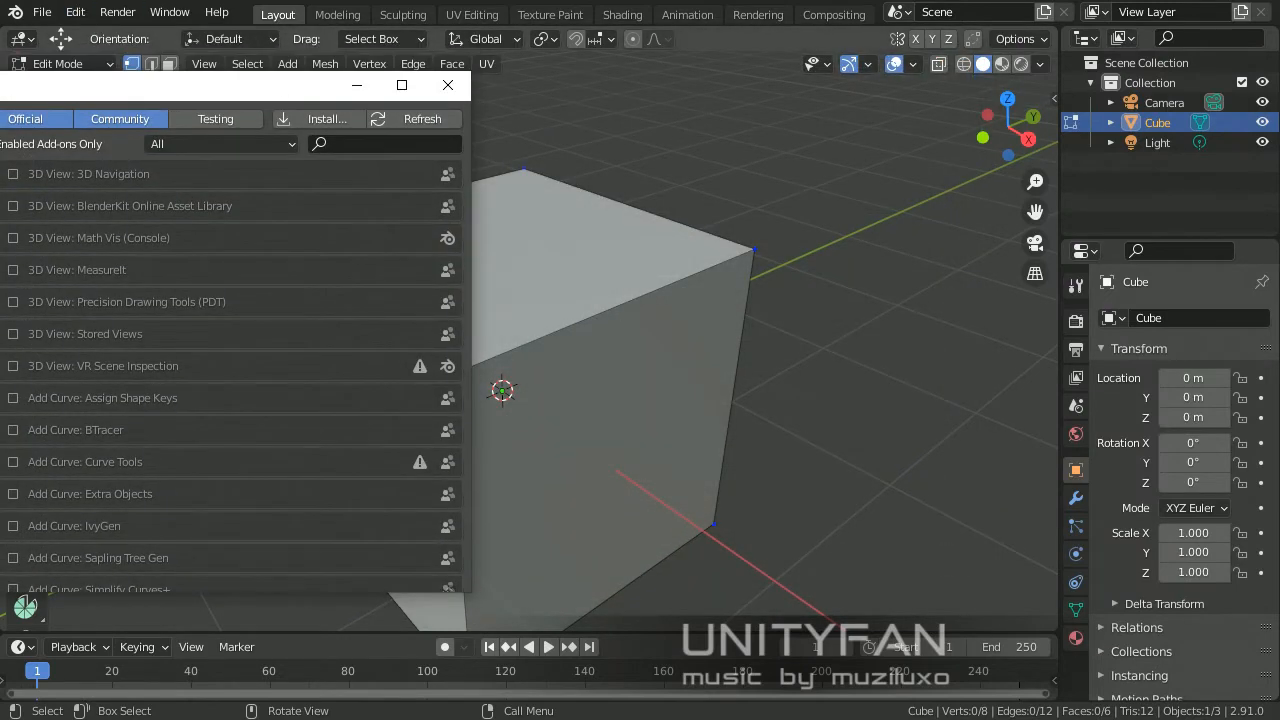
drag(200, 85, 982, 53)
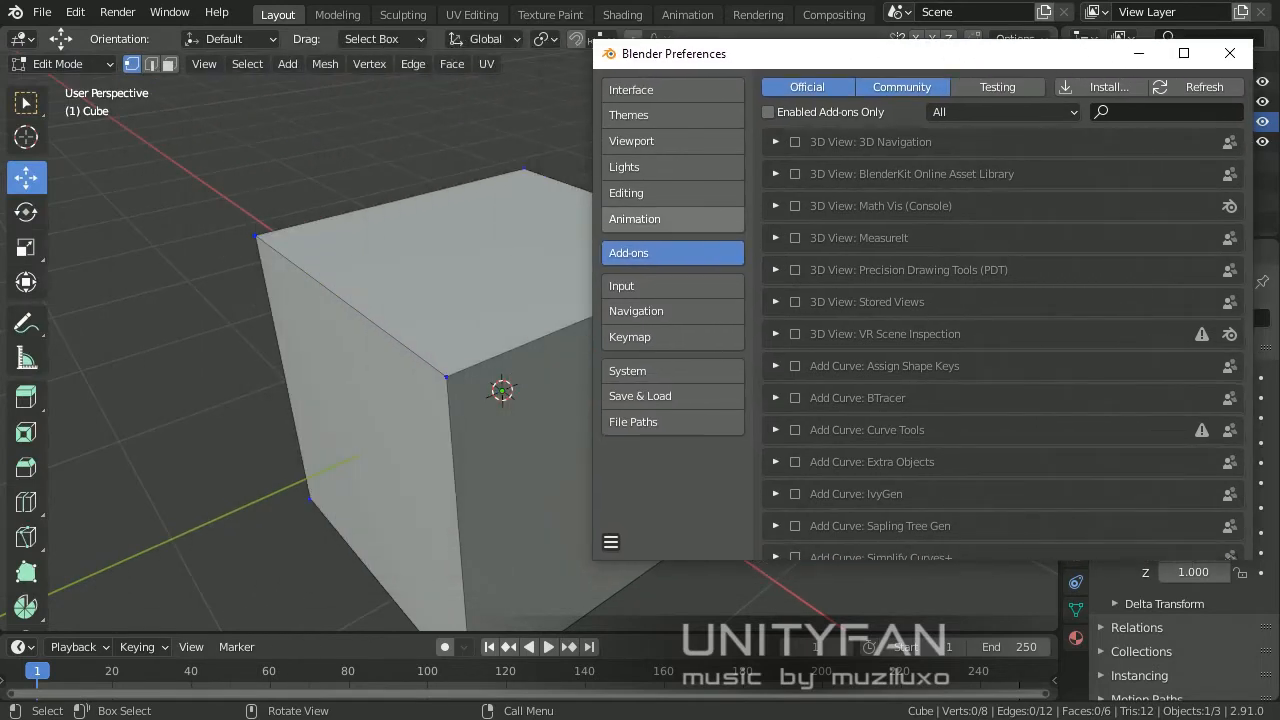
middle_drag(550, 270, 500, 275)
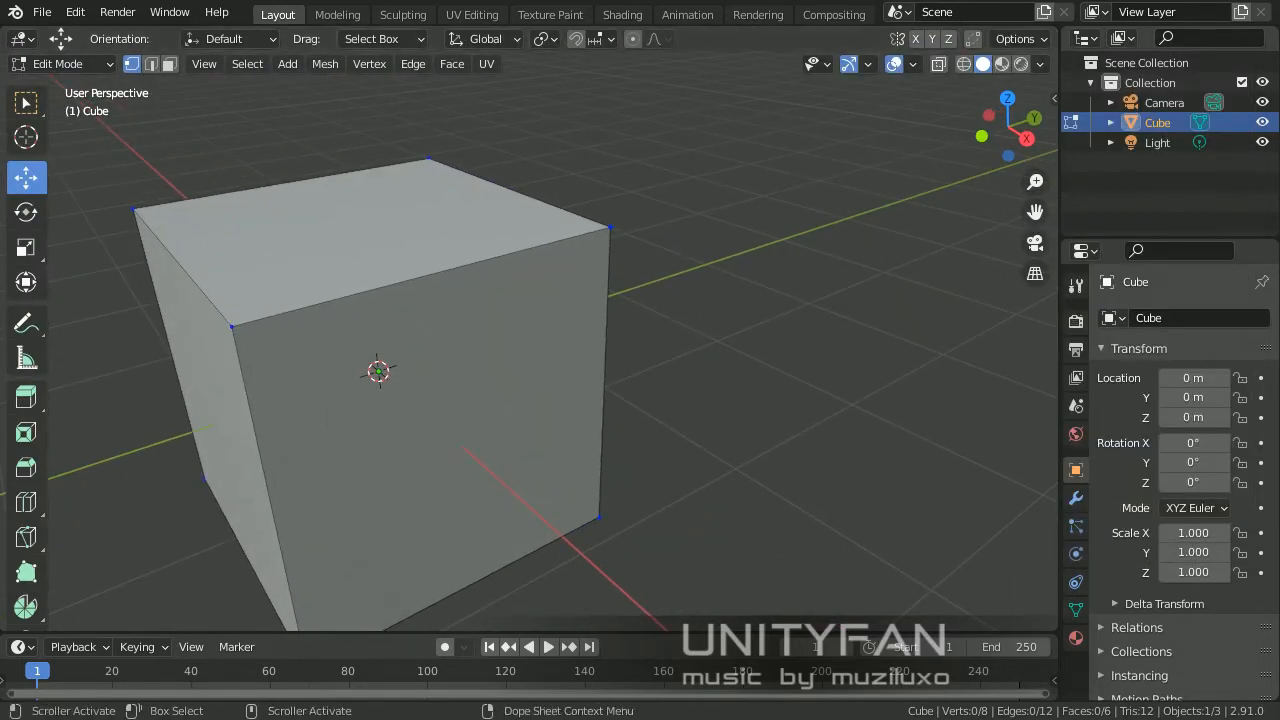
click(570, 702)
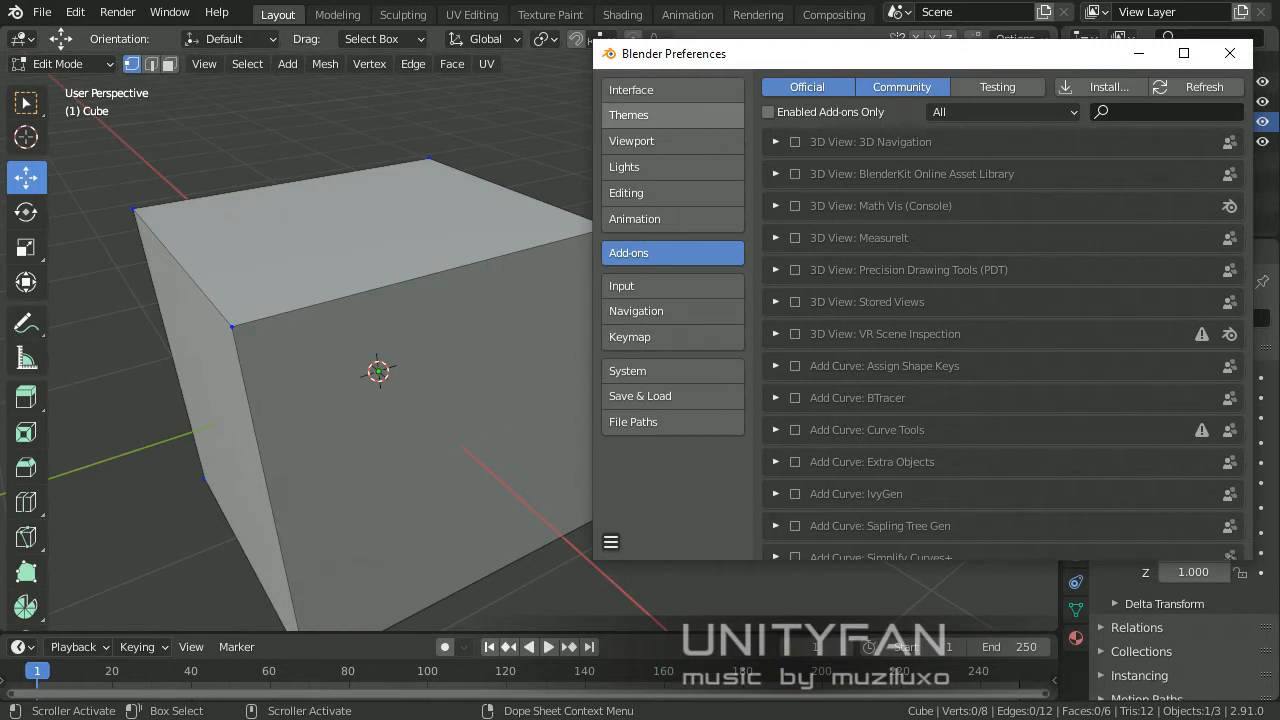
Expand the 3D Viewport colours in the Themes preferences and bring the Vertex colour entries into view.
click(628, 115)
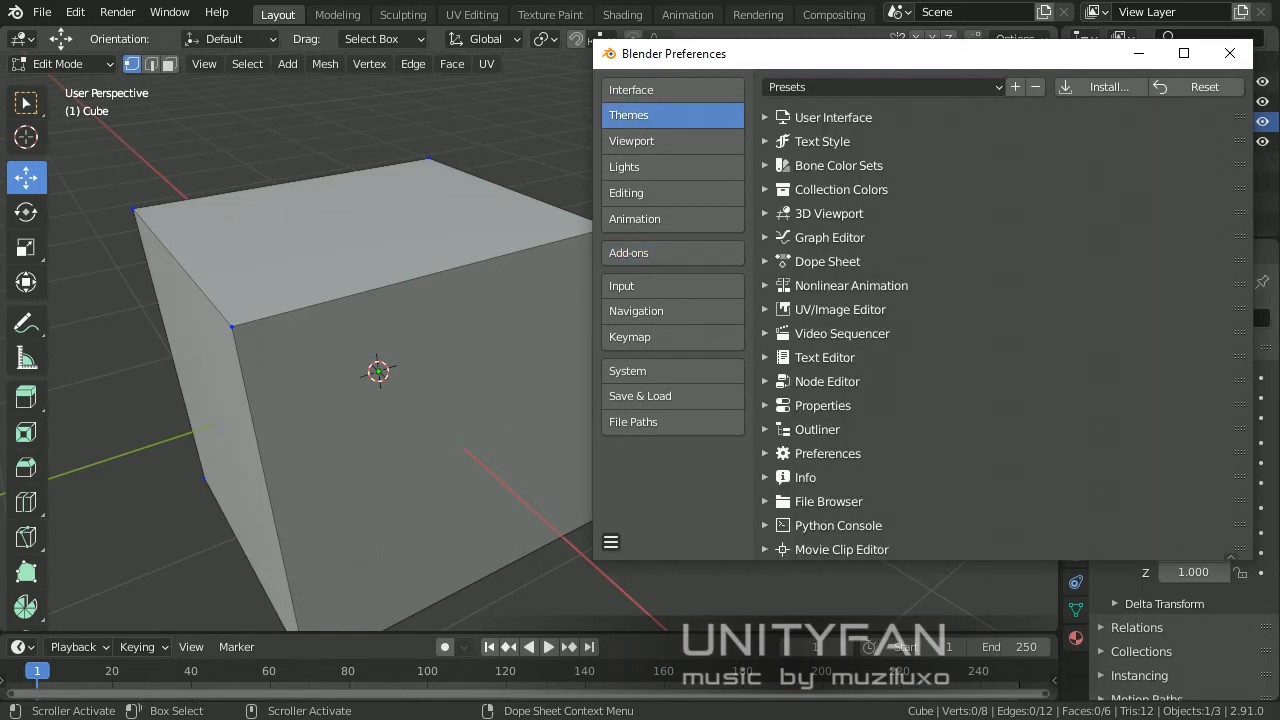
drag(884, 66, 857, 66)
click(800, 213)
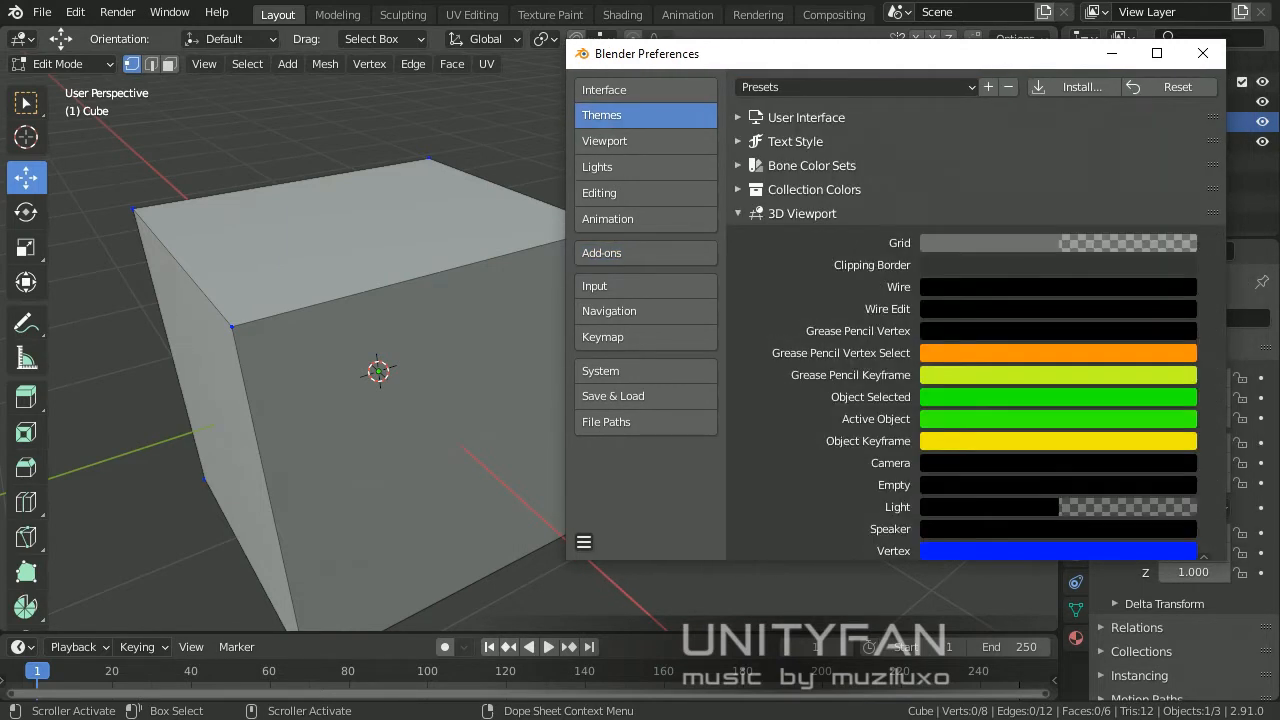
scroll(976, 314, down, 5)
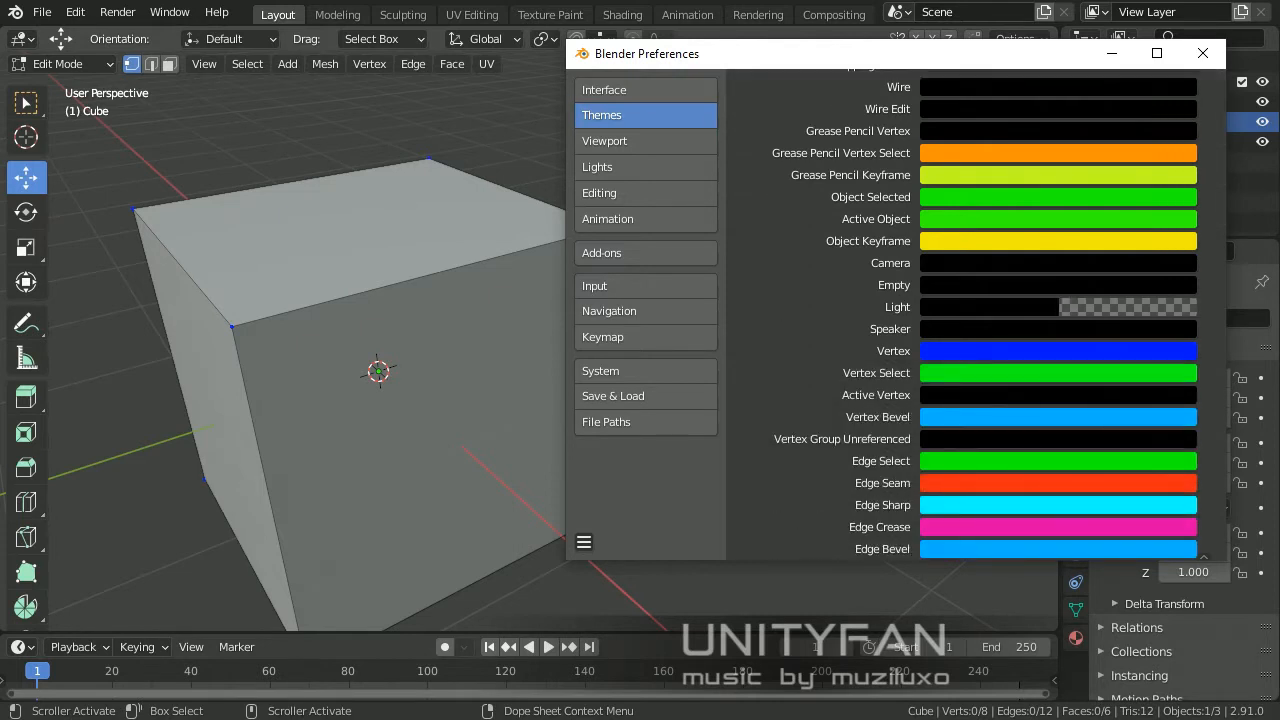
Try green as the 3D Viewport theme's Vertex colour, and set it back to blue with H 0.651, S 1.000, V 1.000.
click(1090, 351)
mouse_move(1102, 186)
mouse_down()
mouse_move(1098, 232)
mouse_move(1027, 192)
mouse_move(1022, 133)
mouse_move(1036, 107)
mouse_up()
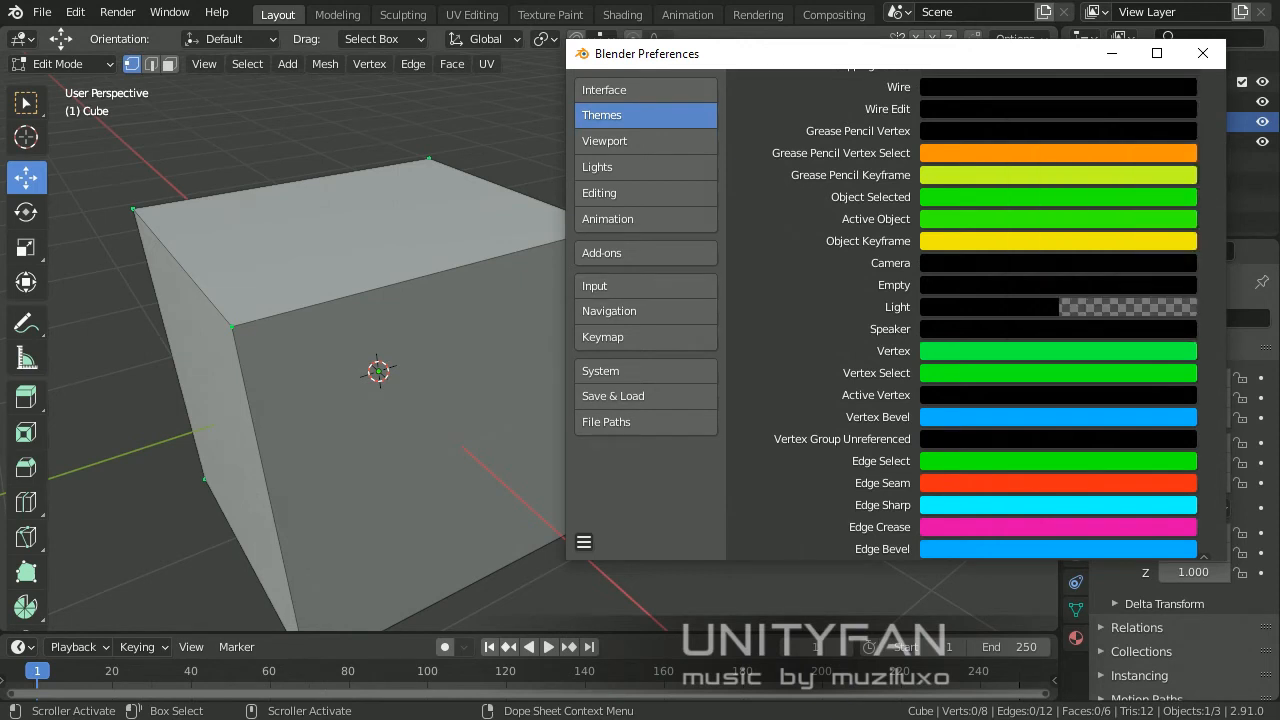
click(1060, 351)
drag(1066, 110, 1154, 113)
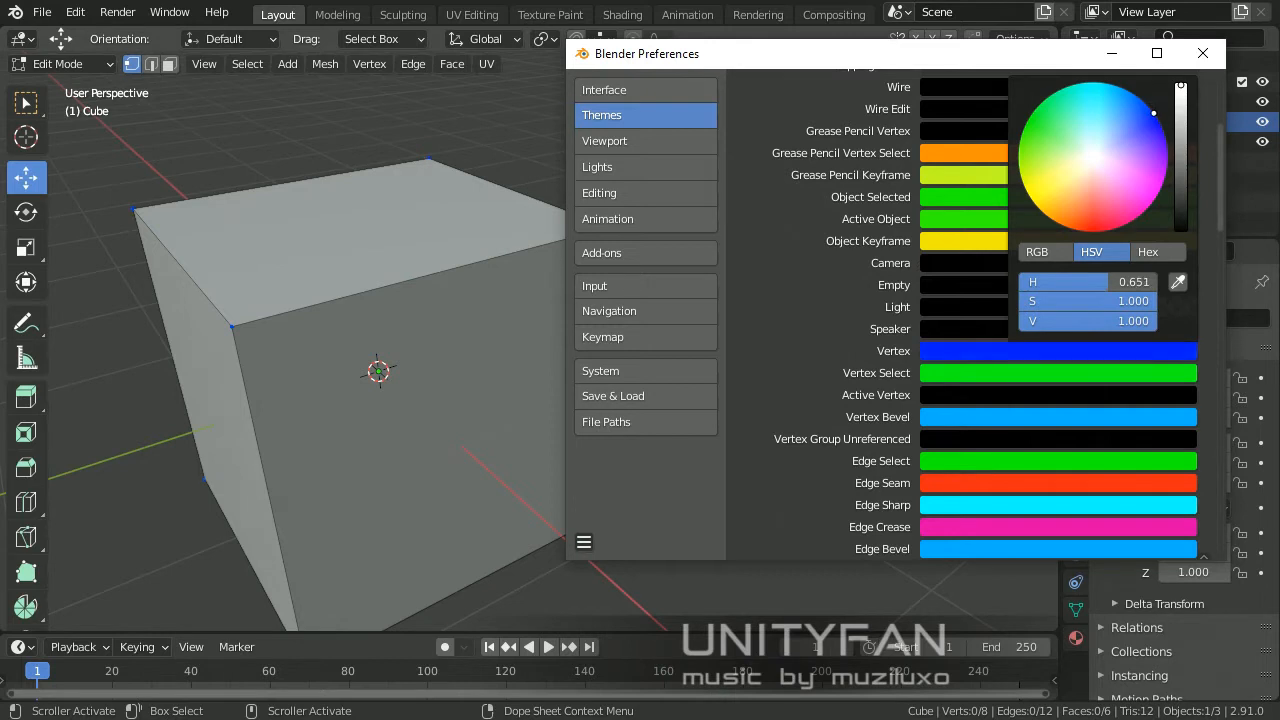
Set the Resolution Scale in the Interface preferences to 2.
click(640, 90)
scroll(976, 312, up, 2)
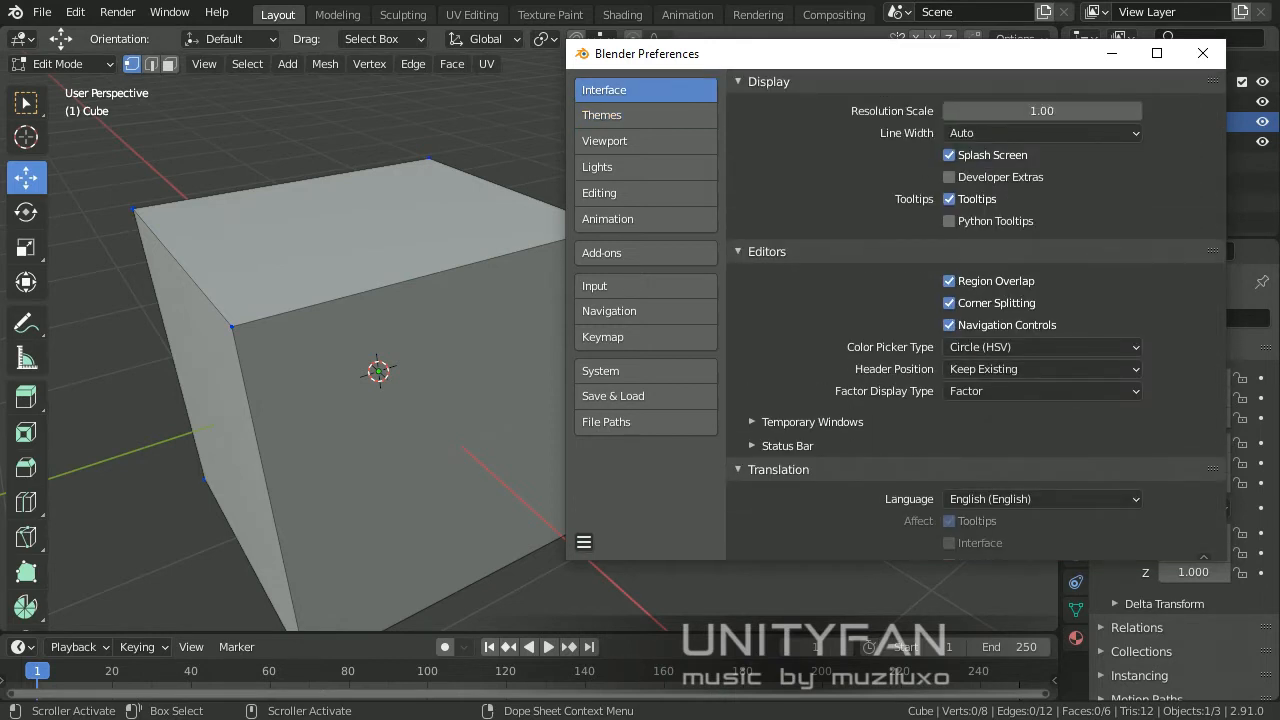
click(1042, 111)
text(2)
key(Return)
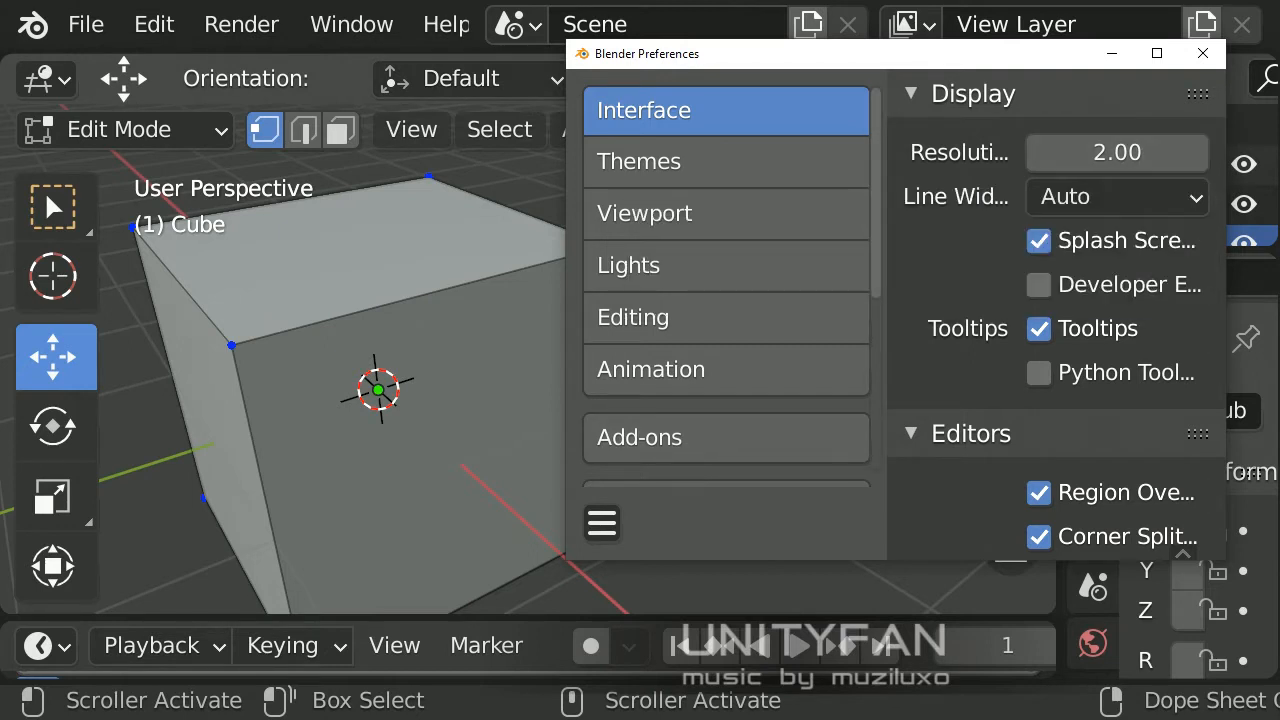
Set the interface Resolution Scale back to 1.
drag(814, 54, 776, 46)
click(1080, 144)
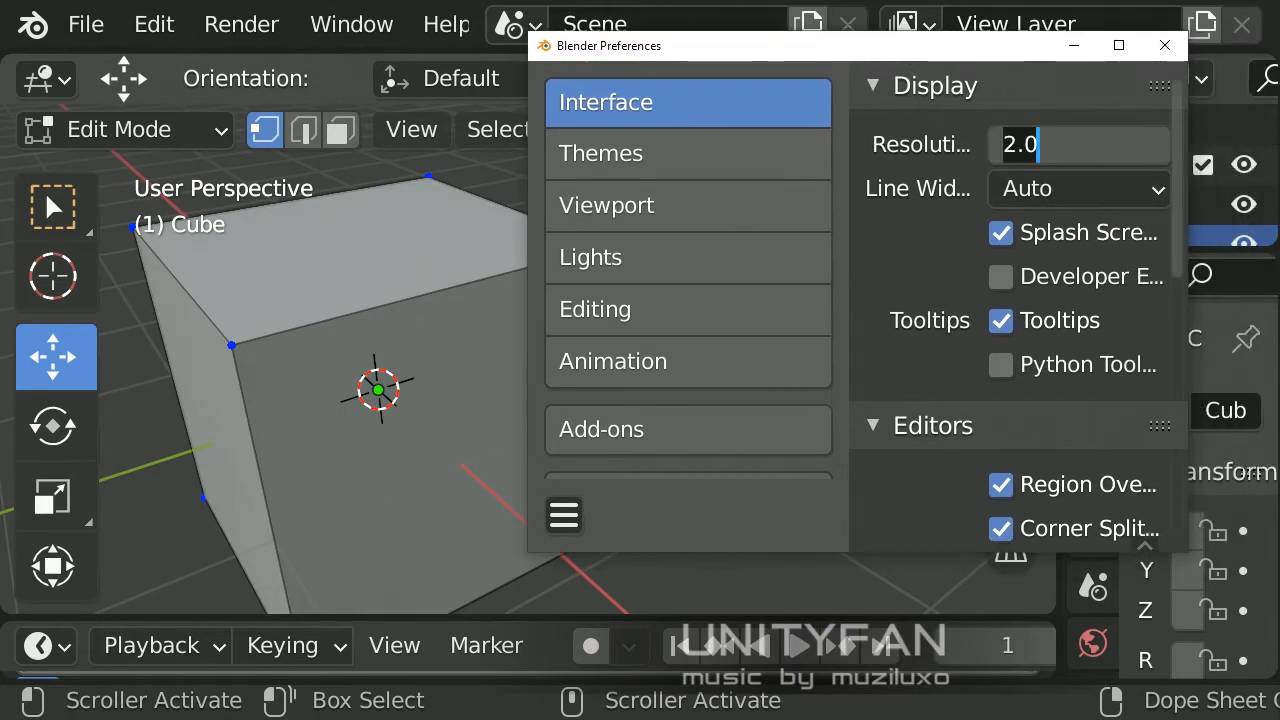
text(1)
key(Return)
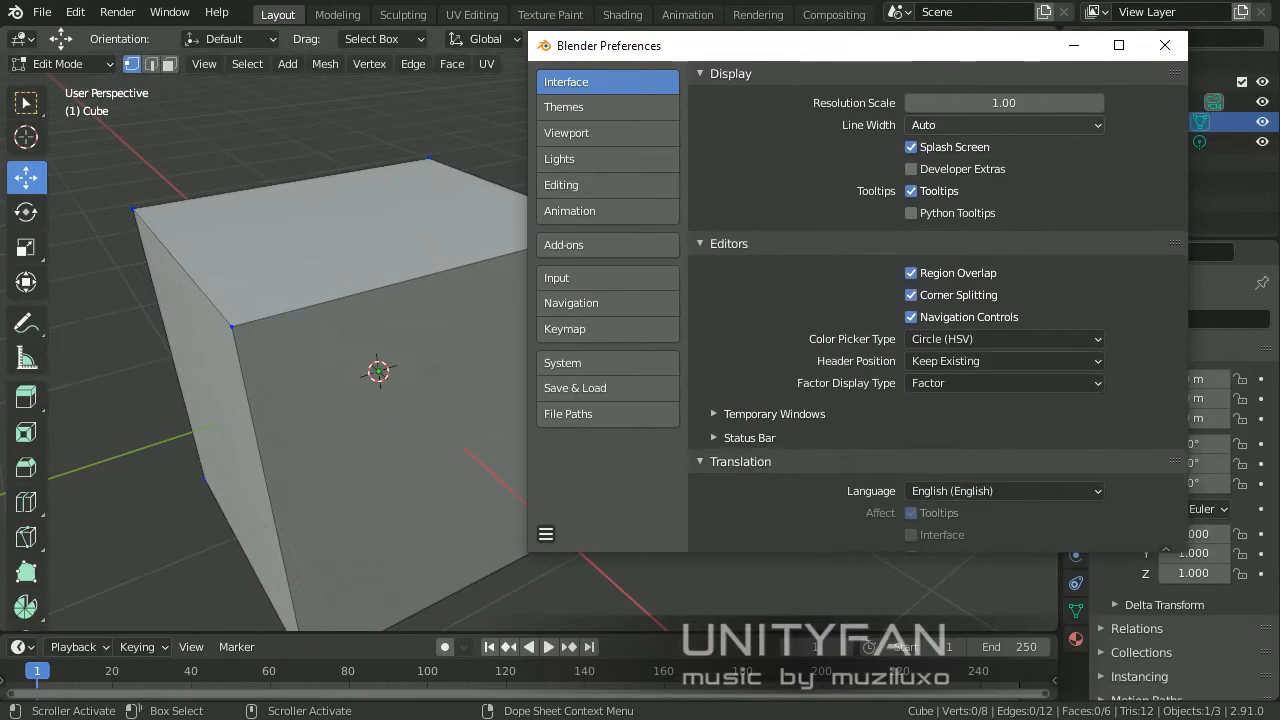
Set the interface Resolution Scale to 1.50 and return to the Themes preferences.
click(1004, 103)
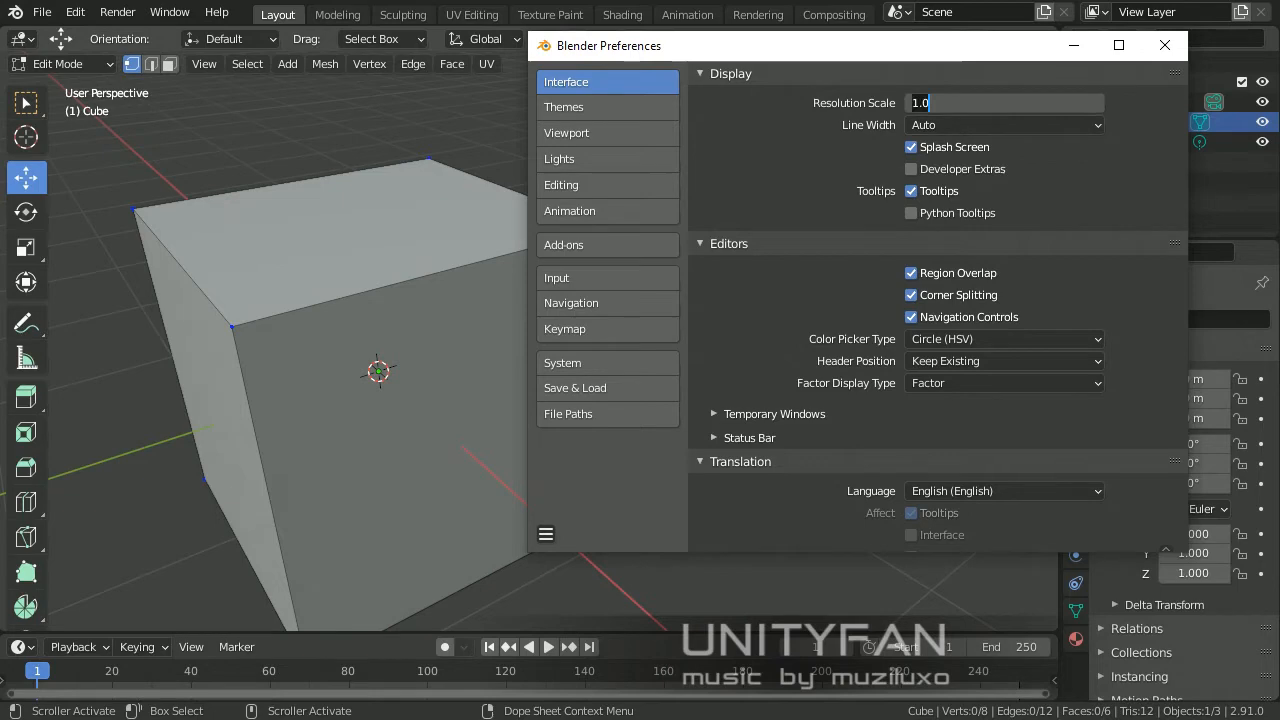
text(1.)
key(Return)
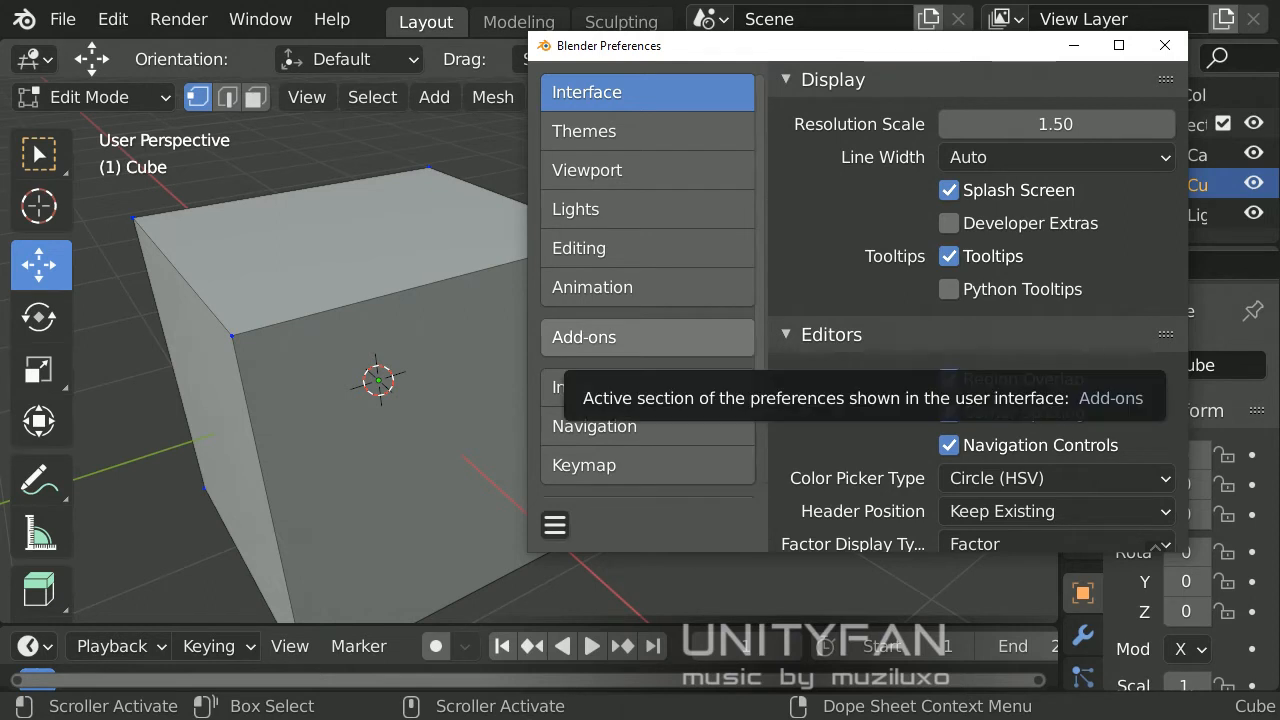
click(648, 132)
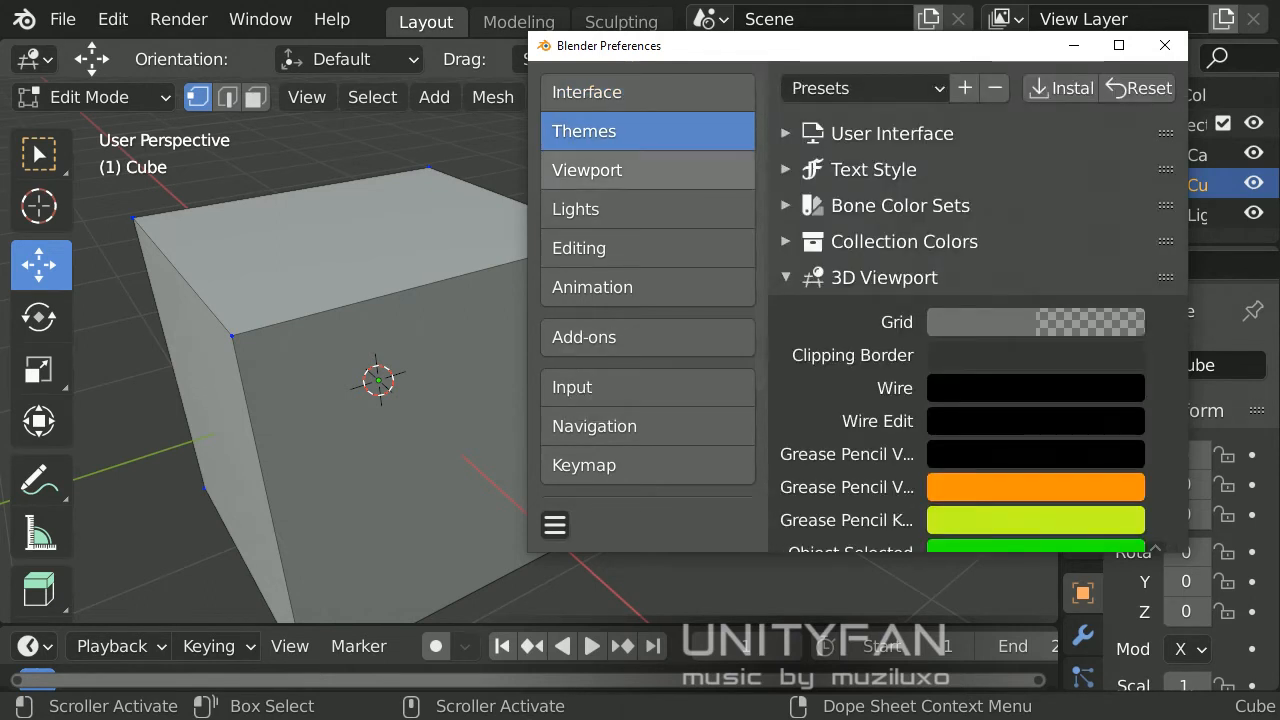
scroll(977, 306, down, 10)
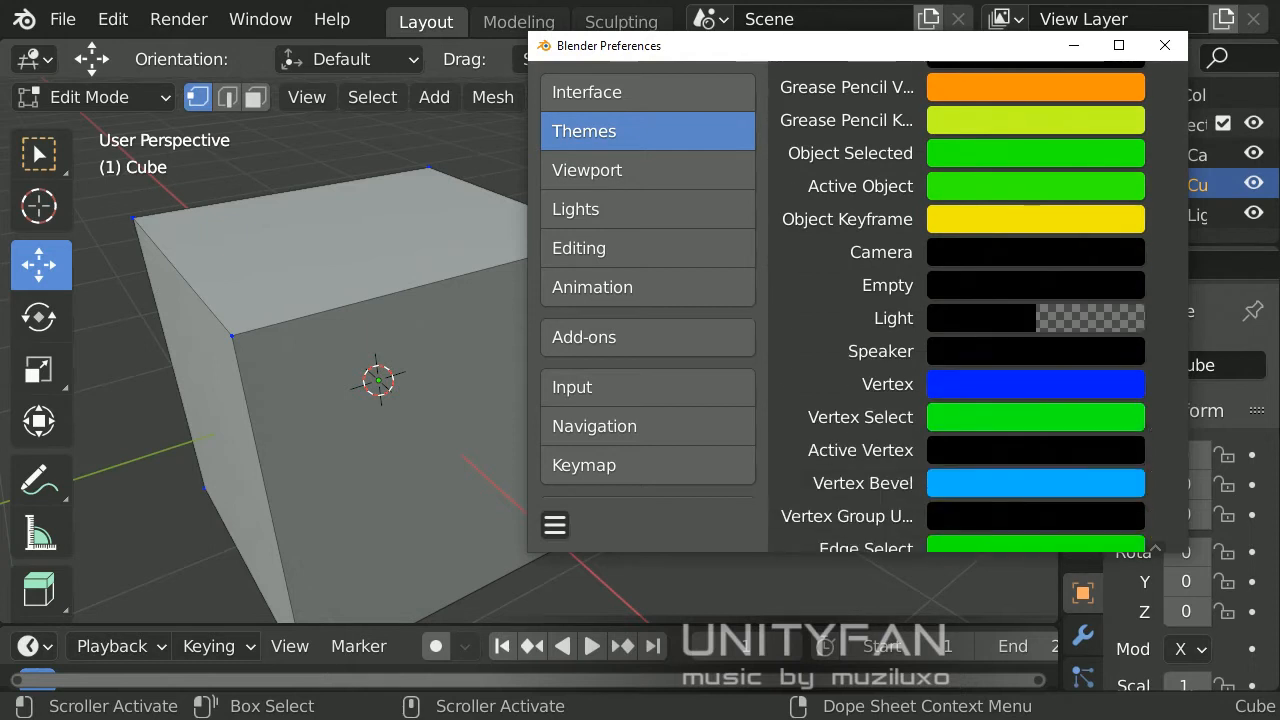
click(1035, 384)
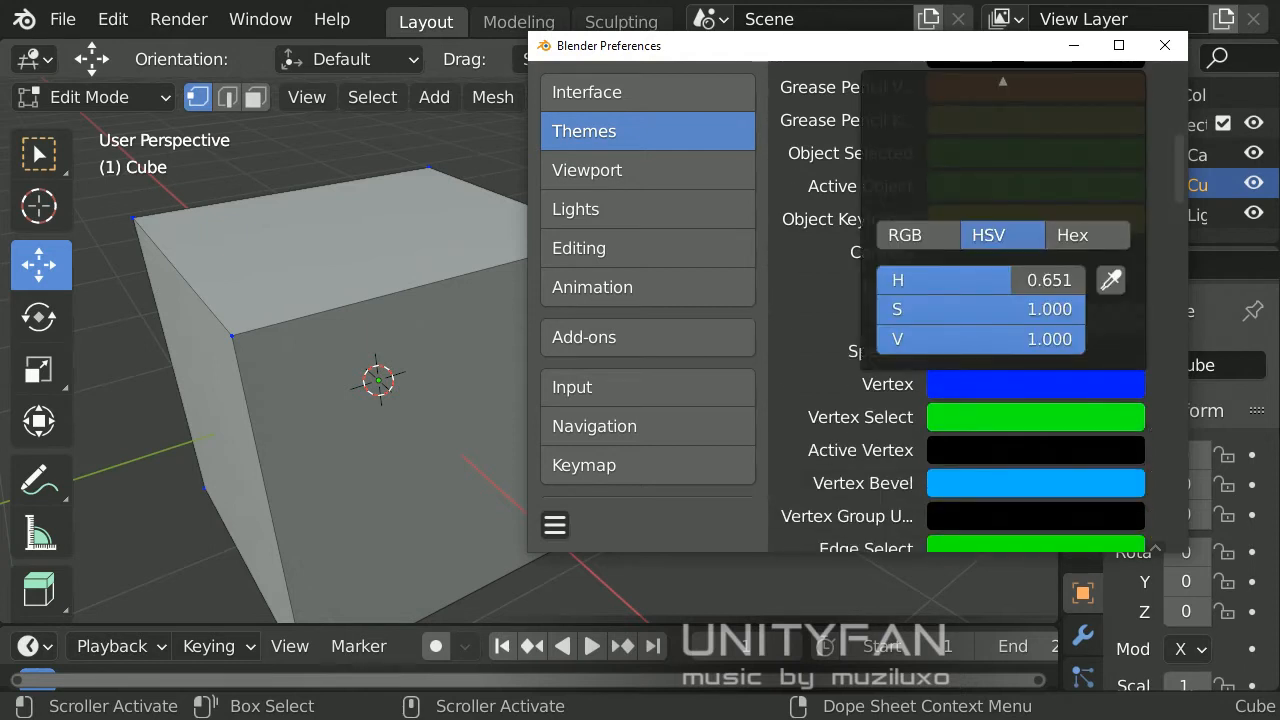
scroll(1003, 300, up, 3)
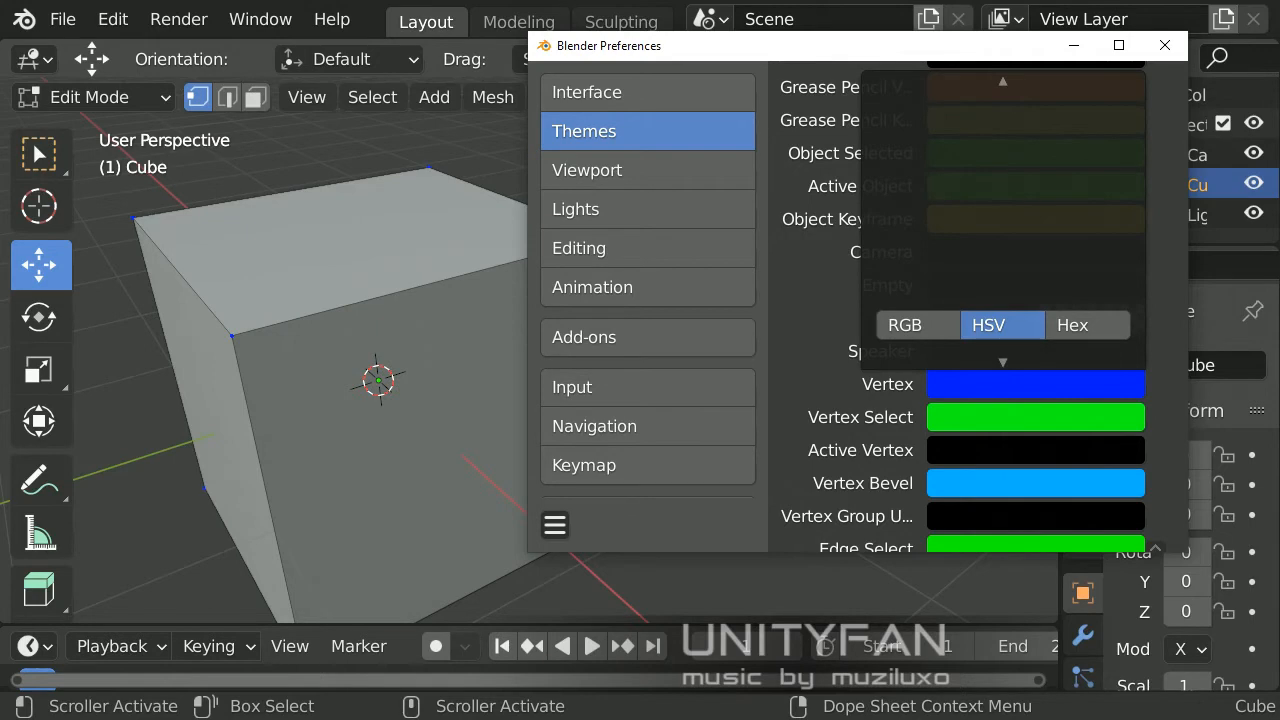
Set the interface Resolution Scale to 1 and return to the 3D Viewport colours in the Themes preferences.
click(600, 92)
scroll(978, 305, up, 9)
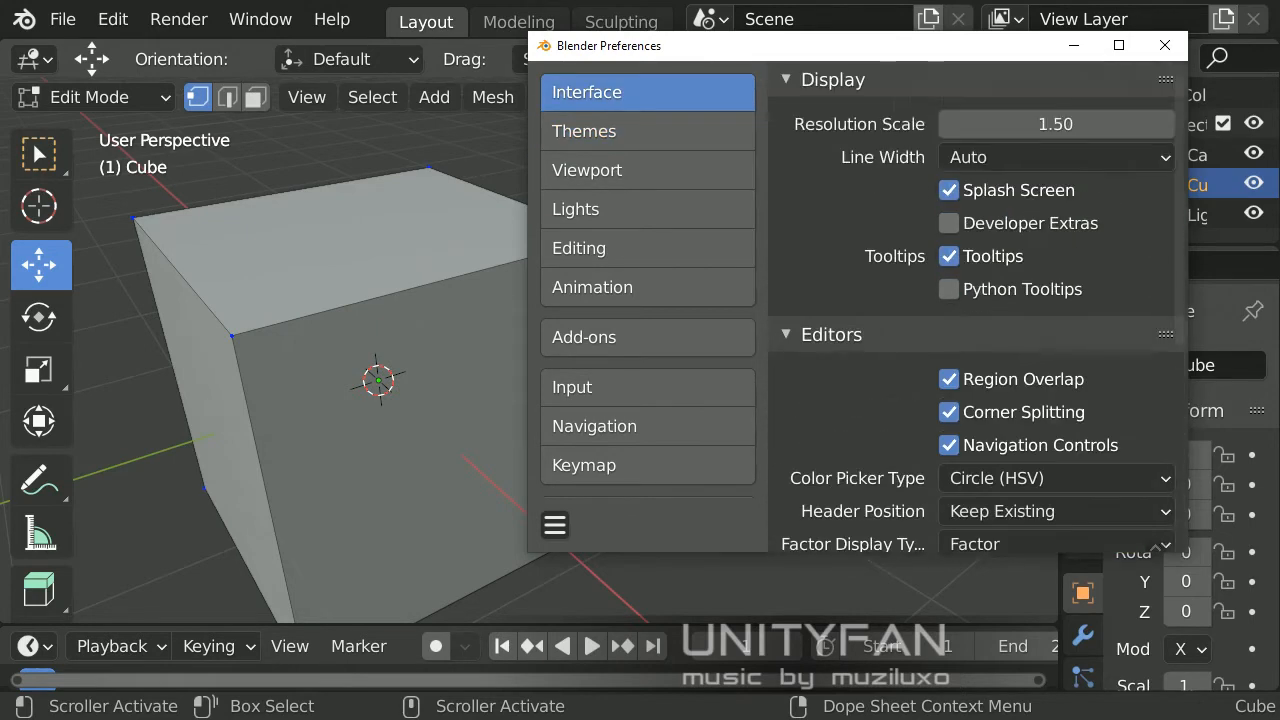
click(1056, 124)
text(1)
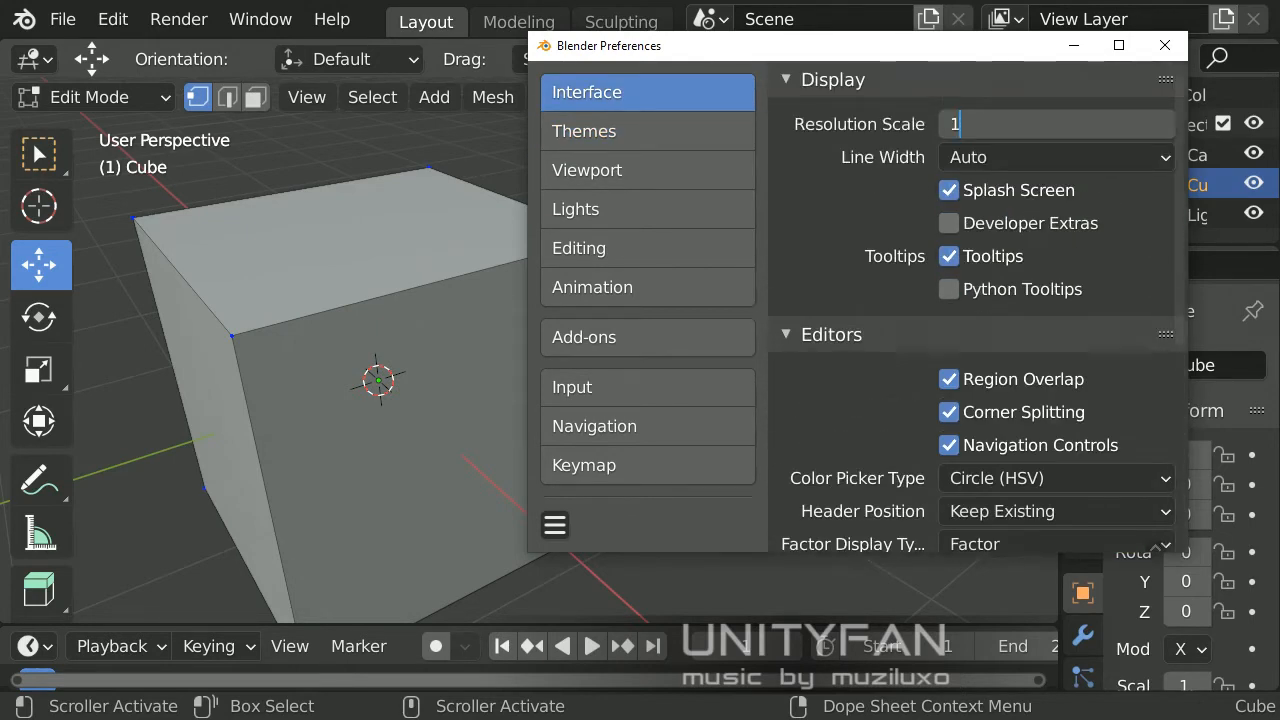
key(Return)
click(566, 133)
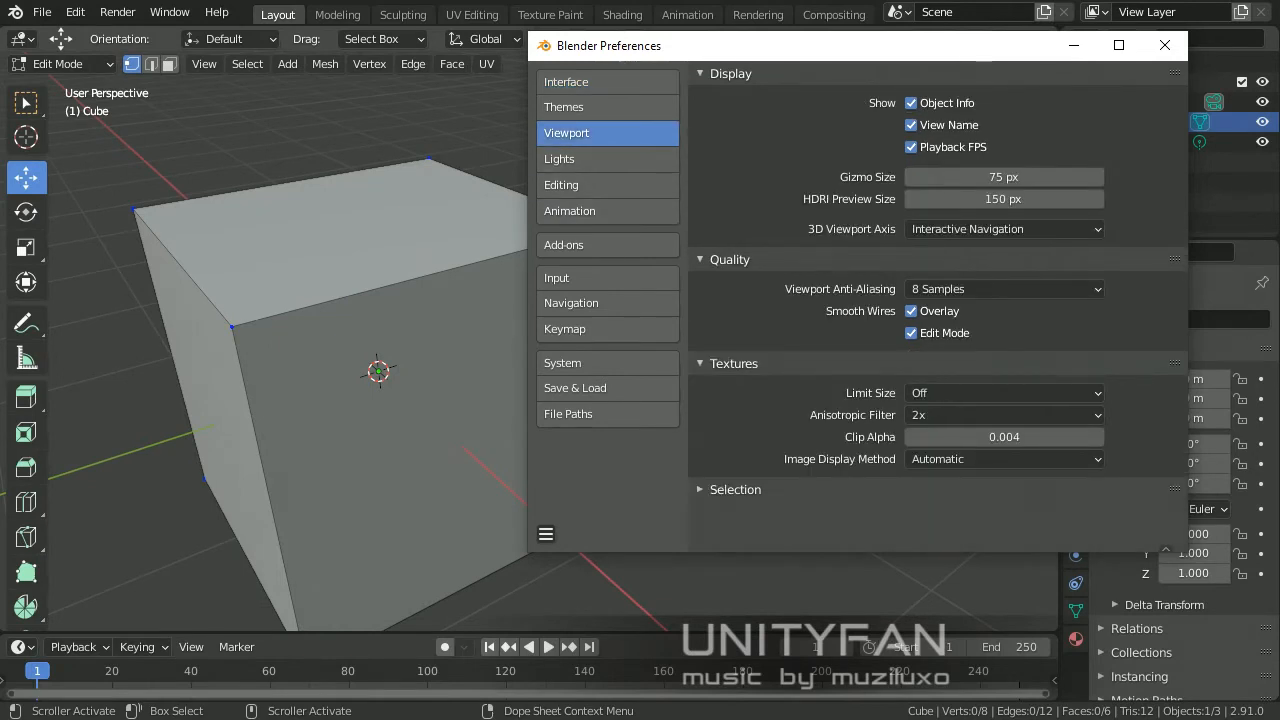
click(564, 107)
scroll(938, 306, down, 3)
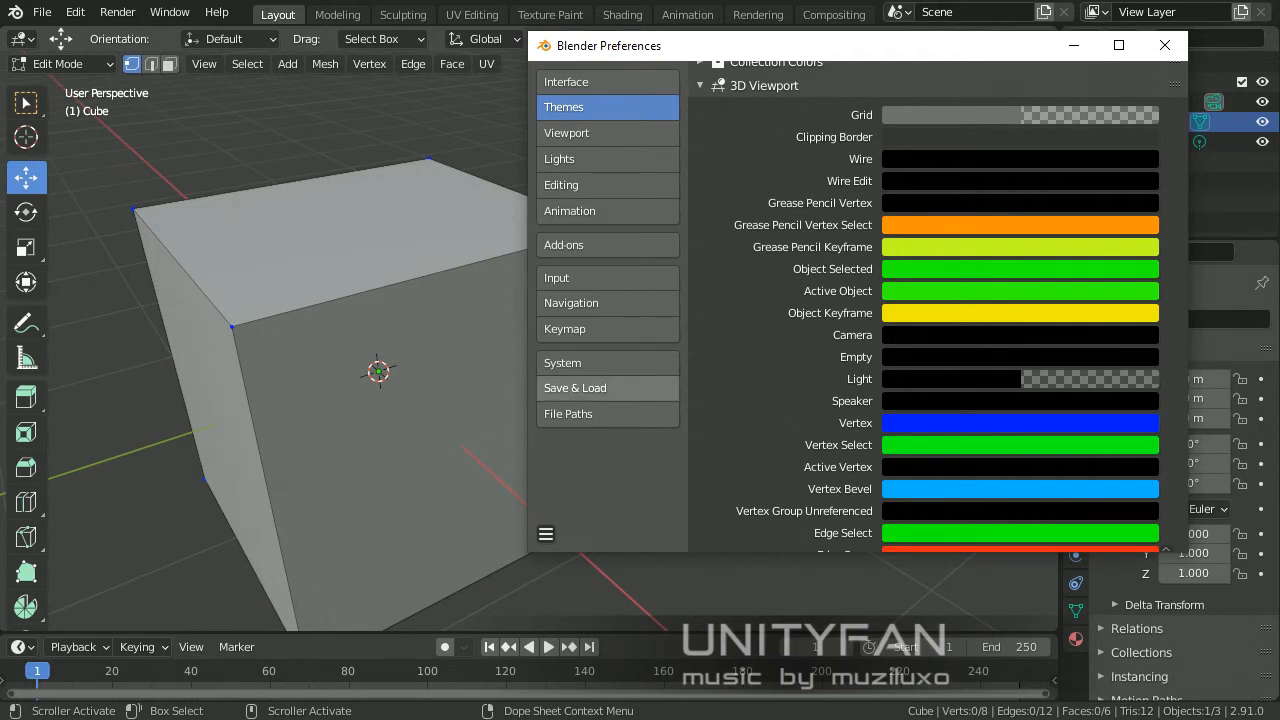
scroll(920, 306, down, 1)
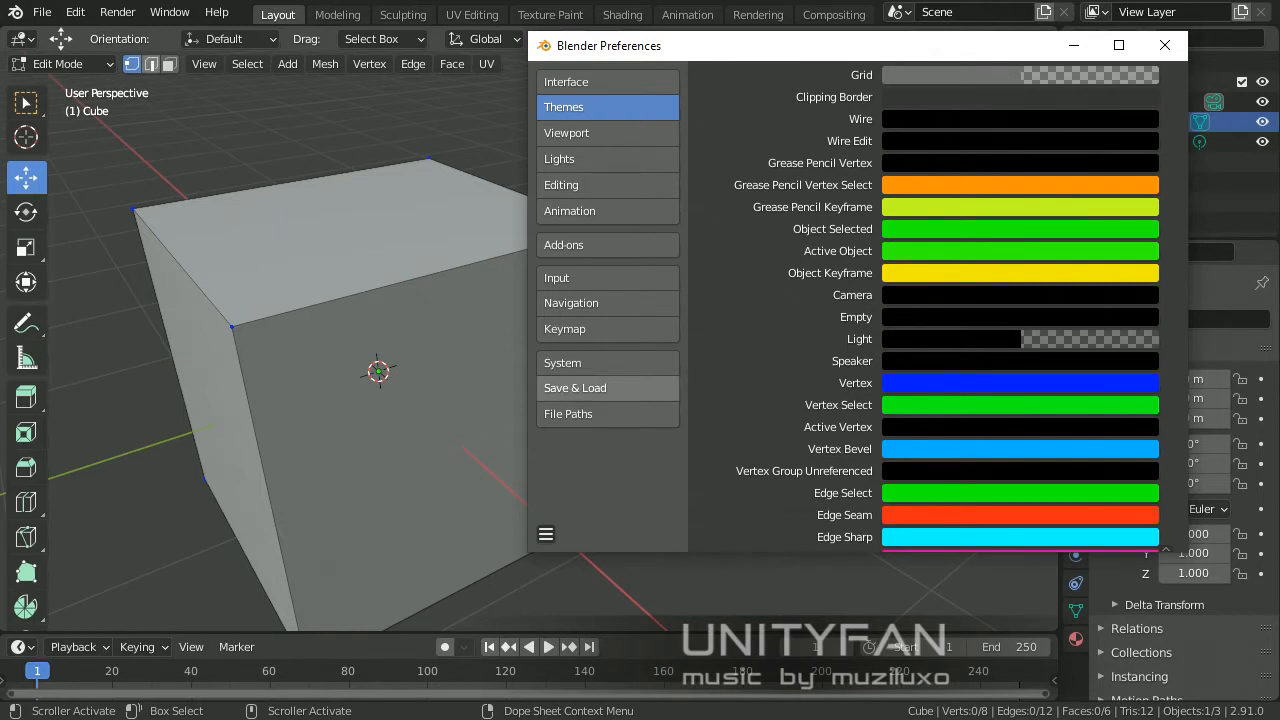
Switch the cube to face selection, select its shorter side face, and reopen the Preferences at the 3D Viewport theme's Face colours.
click(170, 64)
click(370, 400)
middle_drag(600, 400, 470, 400)
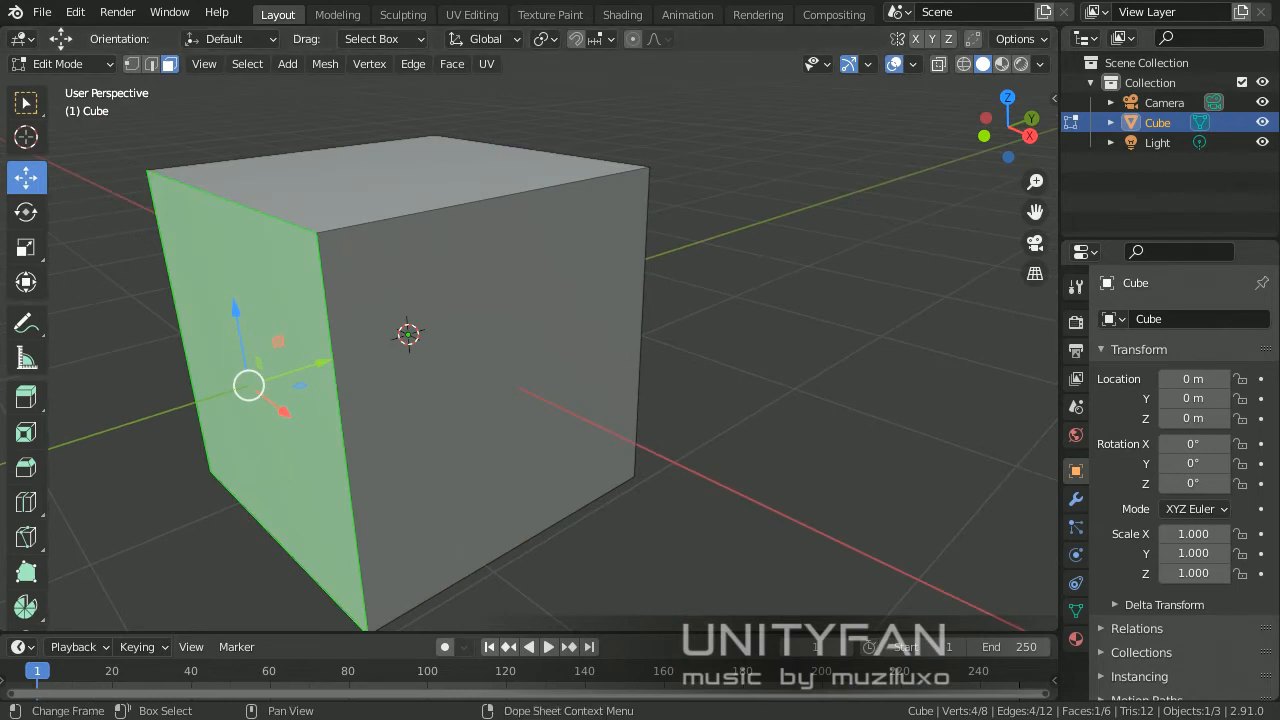
mouse_move(457, 719)
click(560, 700)
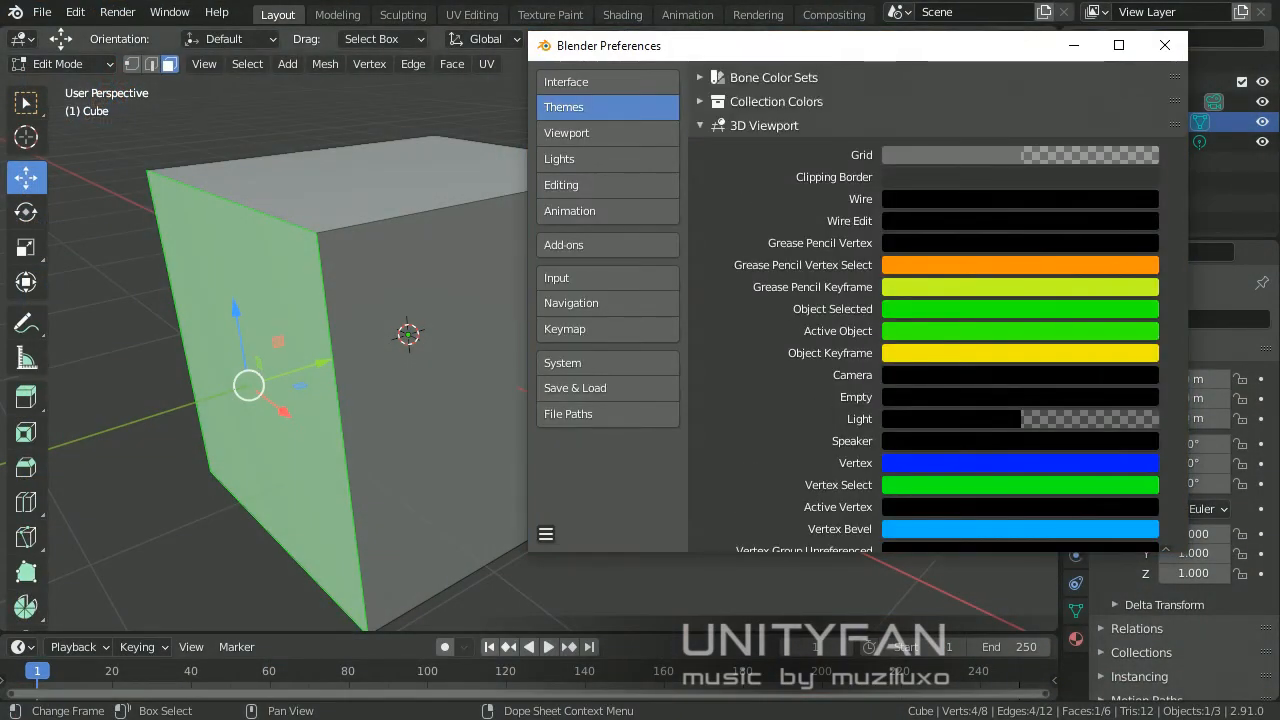
scroll(920, 300, down, 4)
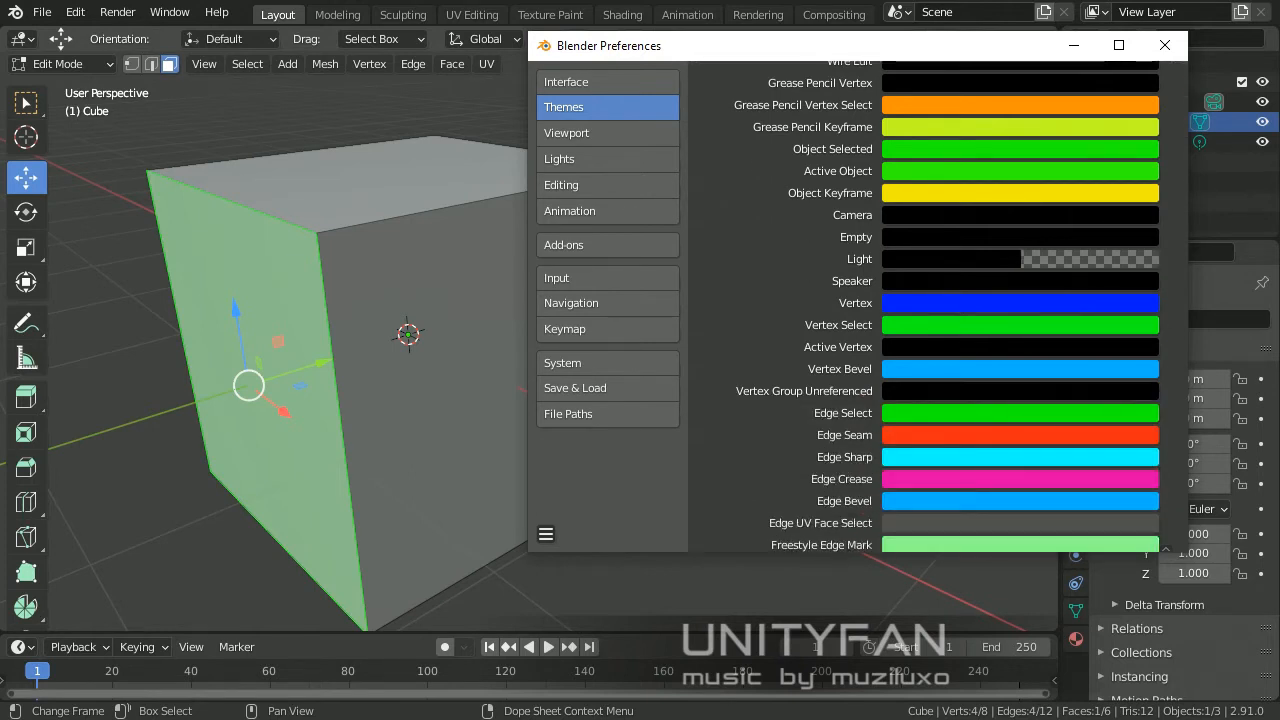
scroll(947, 306, down, 4)
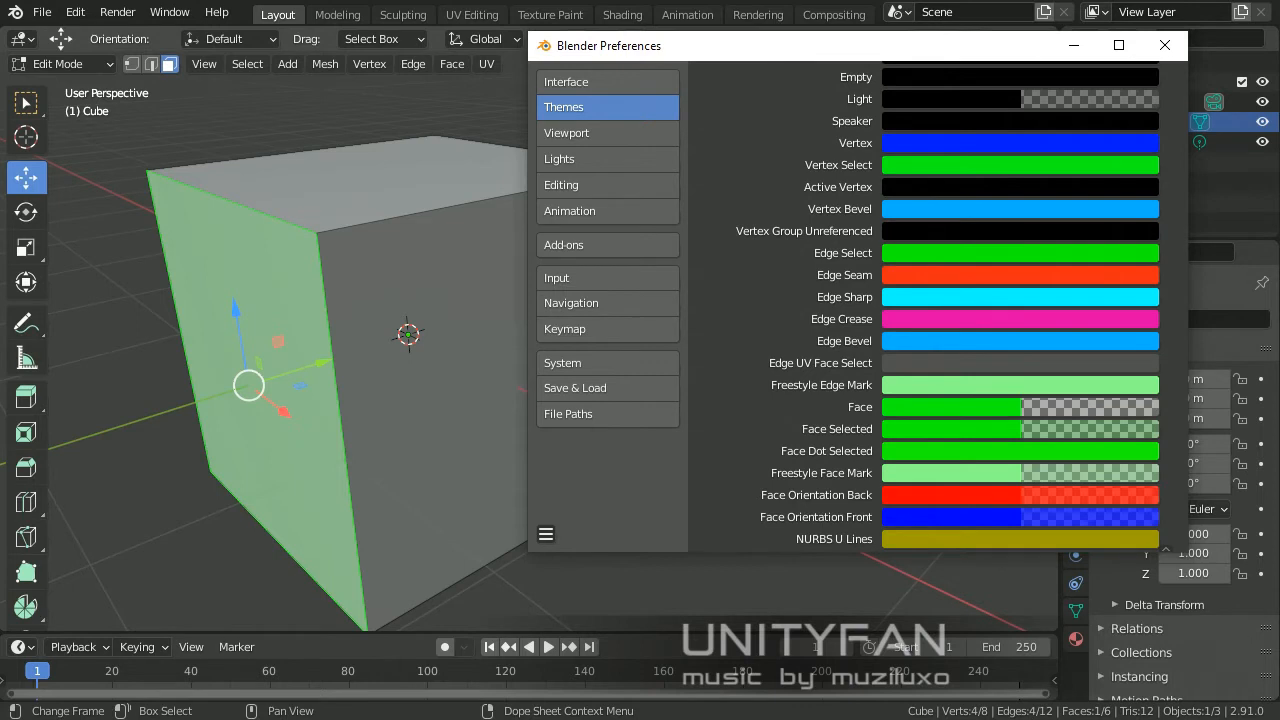
Try red as the 3D Viewport theme's Face colour and set it back to green.
click(1020, 407)
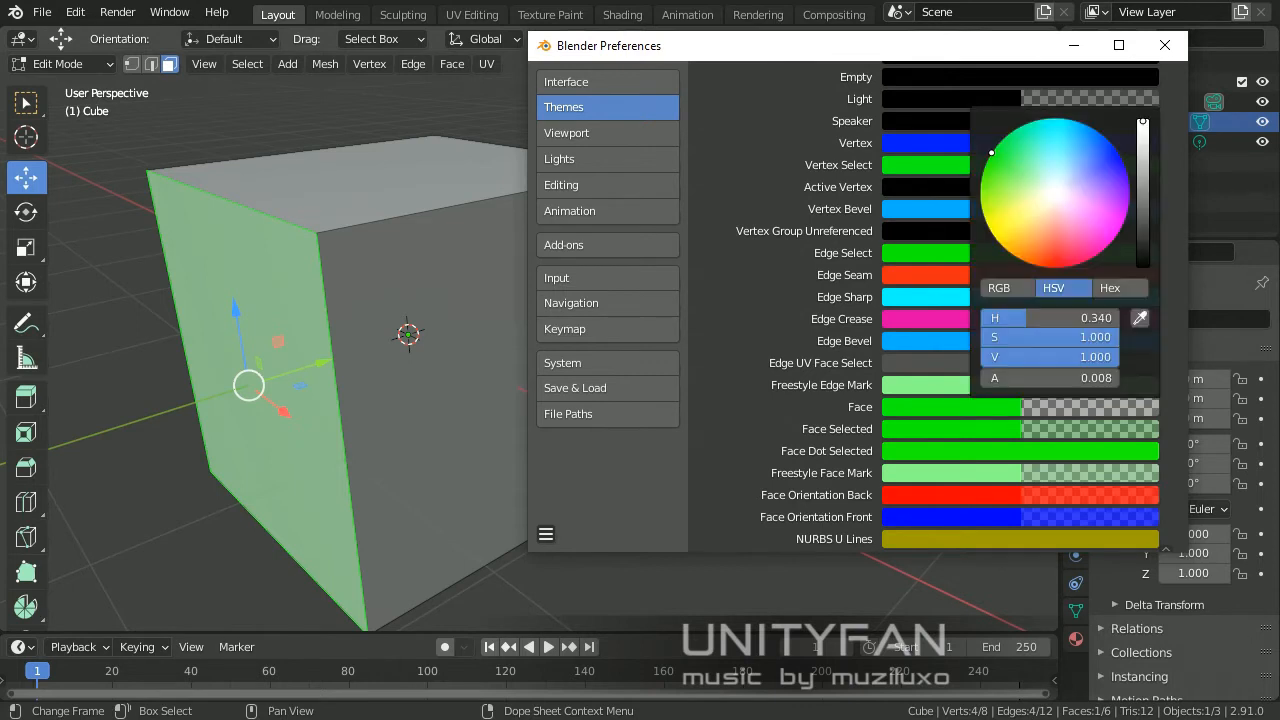
drag(991, 153, 1067, 267)
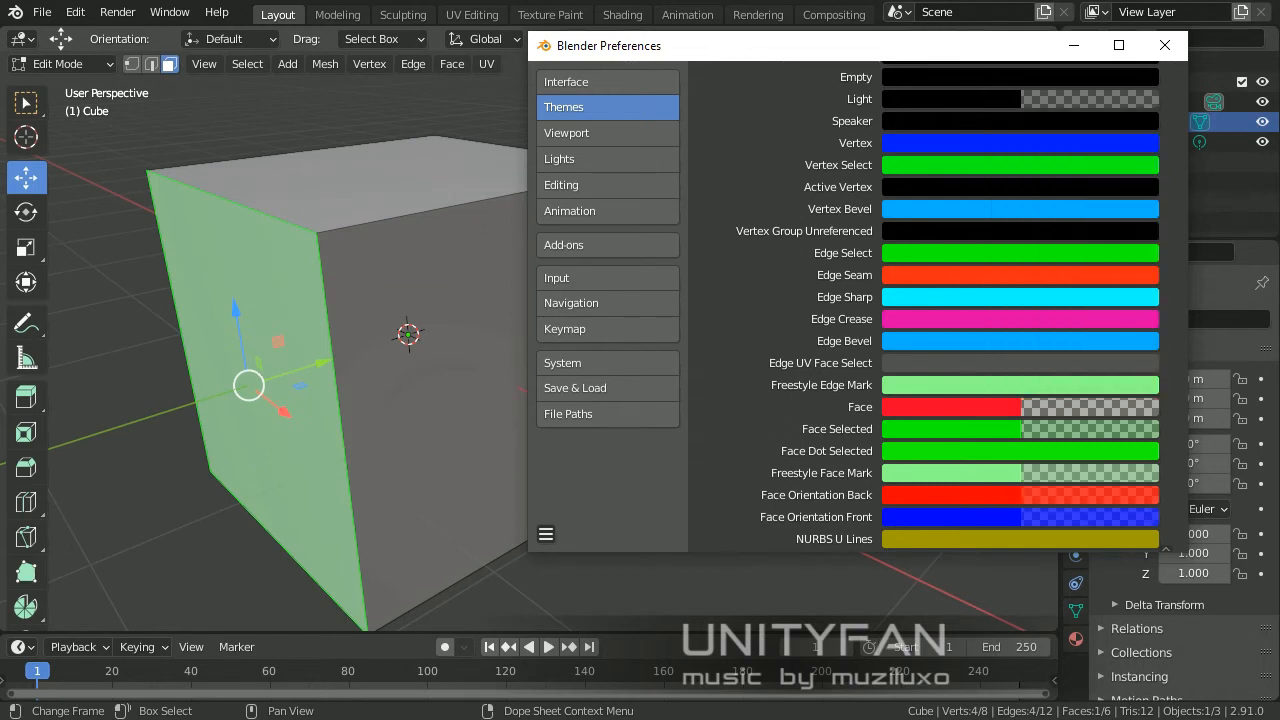
click(950, 407)
mouse_move(1070, 150)
mouse_down()
mouse_move(985, 166)
mouse_move(995, 147)
mouse_up()
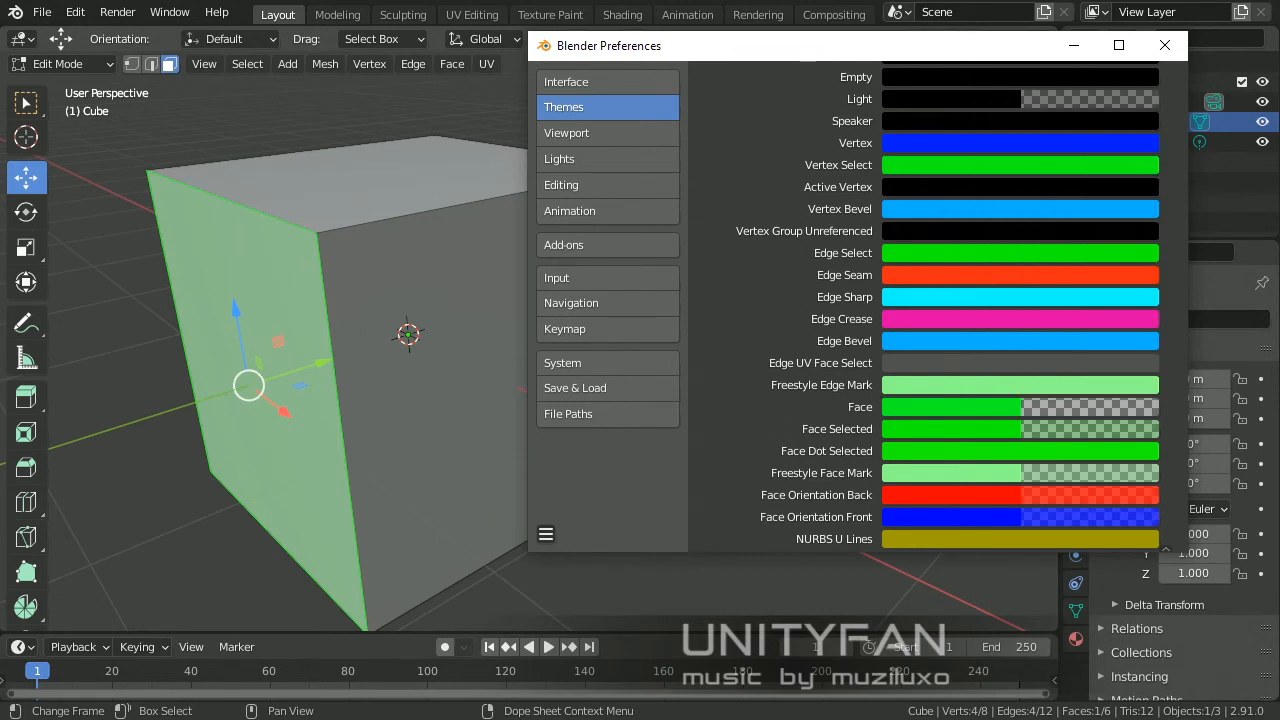
Switch to PotPlayer, enable Include mouse cursor in its Screen Capture Settings, and move the player window out of the way.
click(1000, 429)
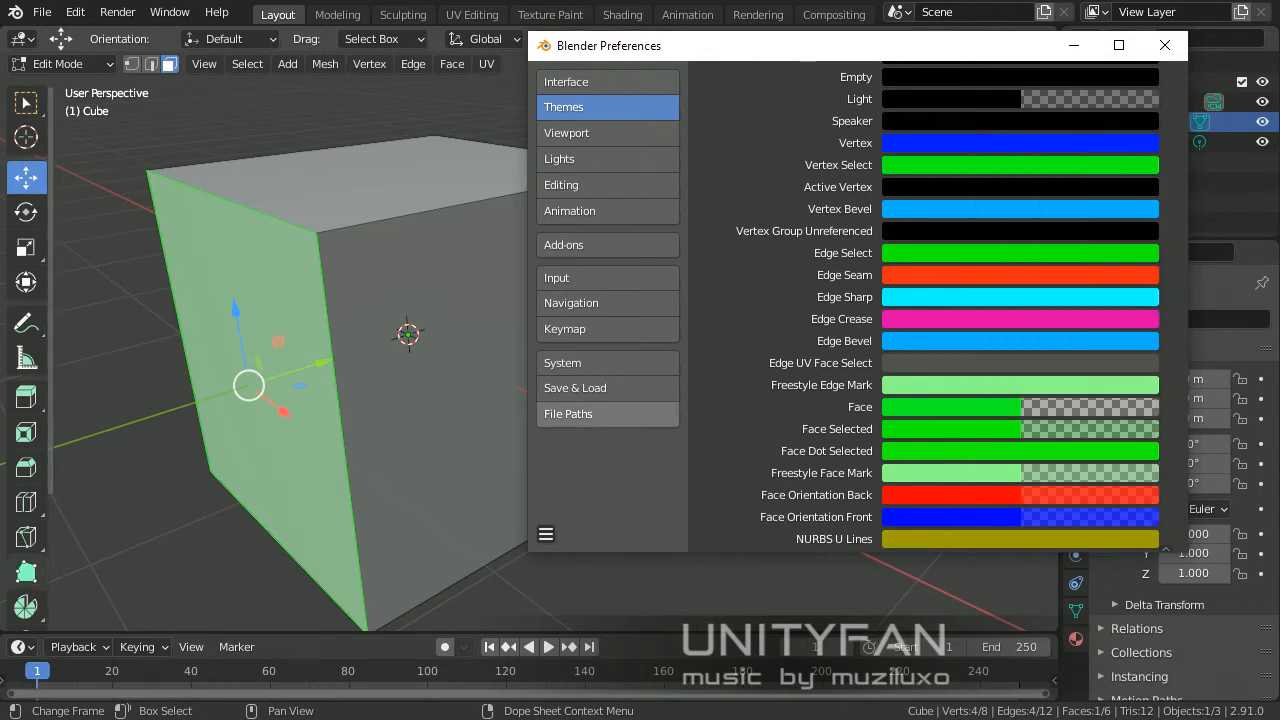
right_click(0, 666)
click(0, 626)
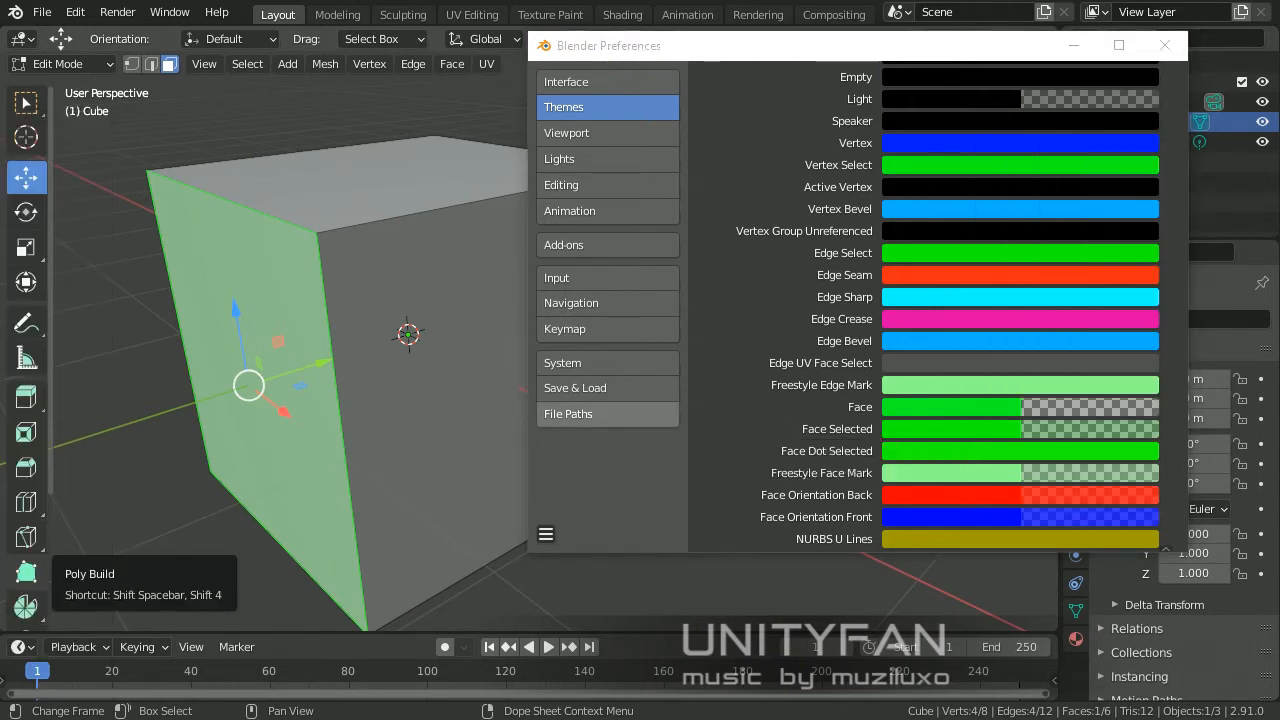
drag(0, 650, 40, 384)
right_click(72, 507)
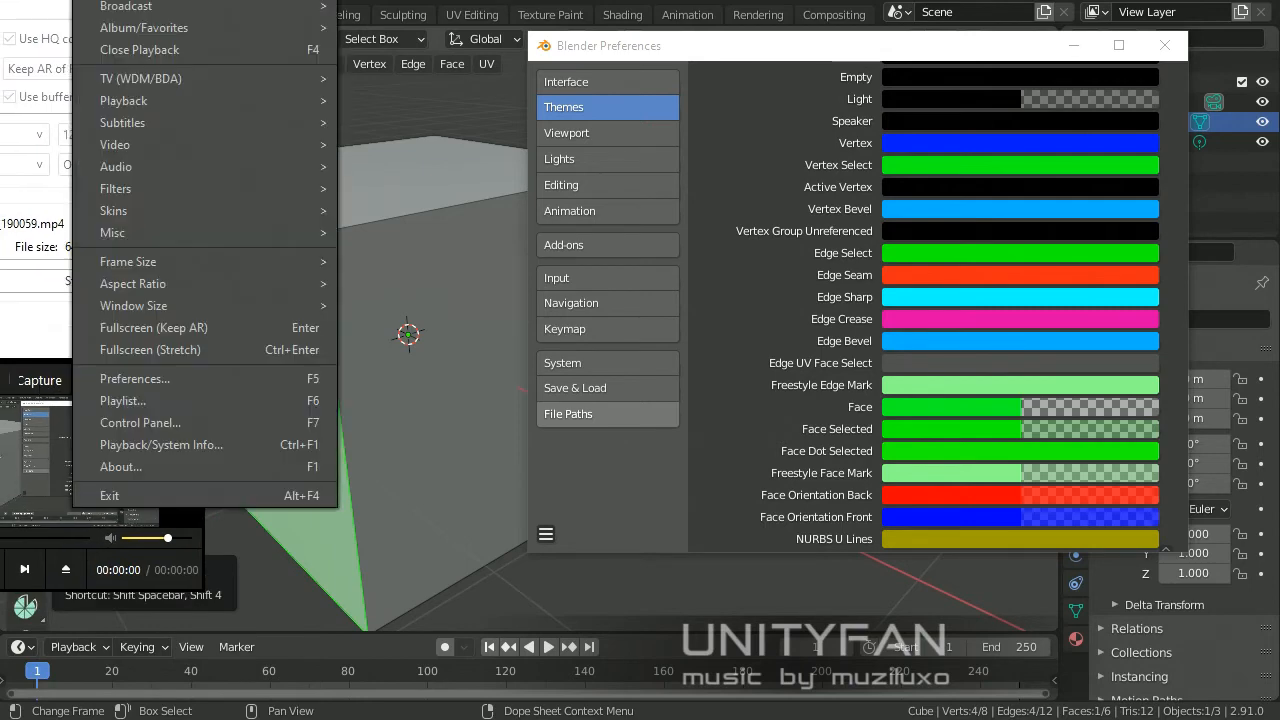
mouse_move(200, 6)
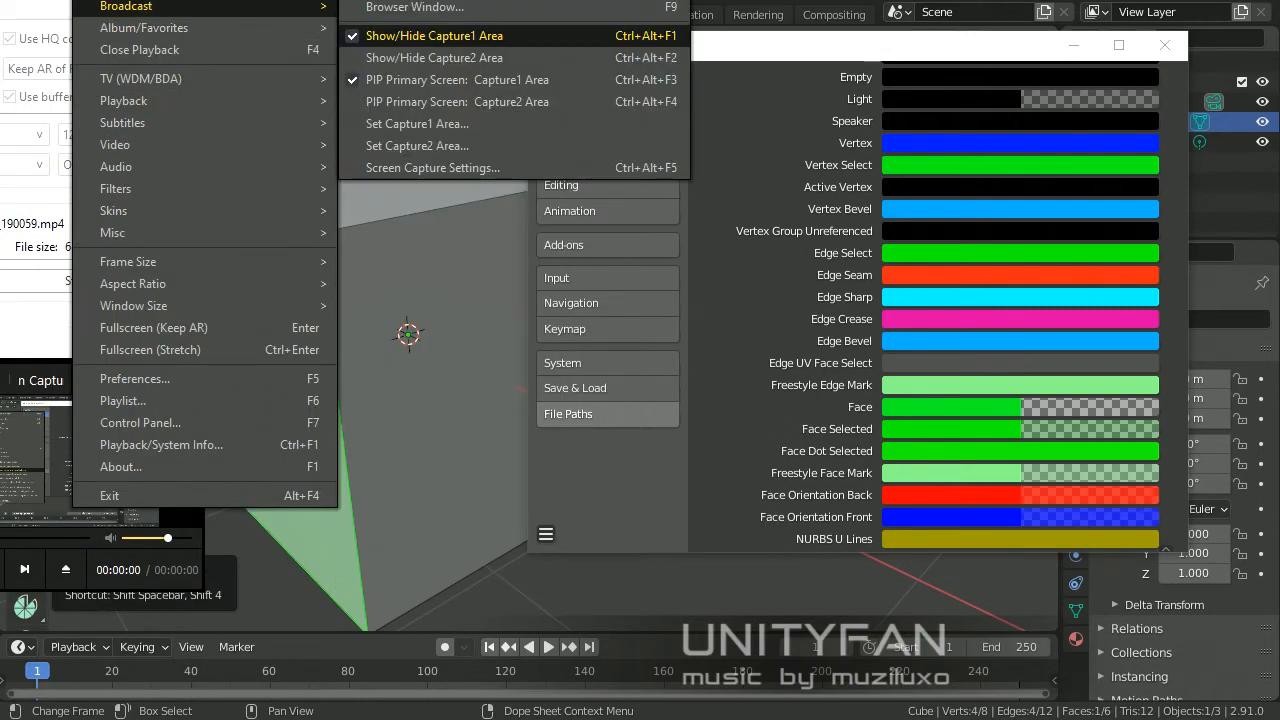
click(432, 167)
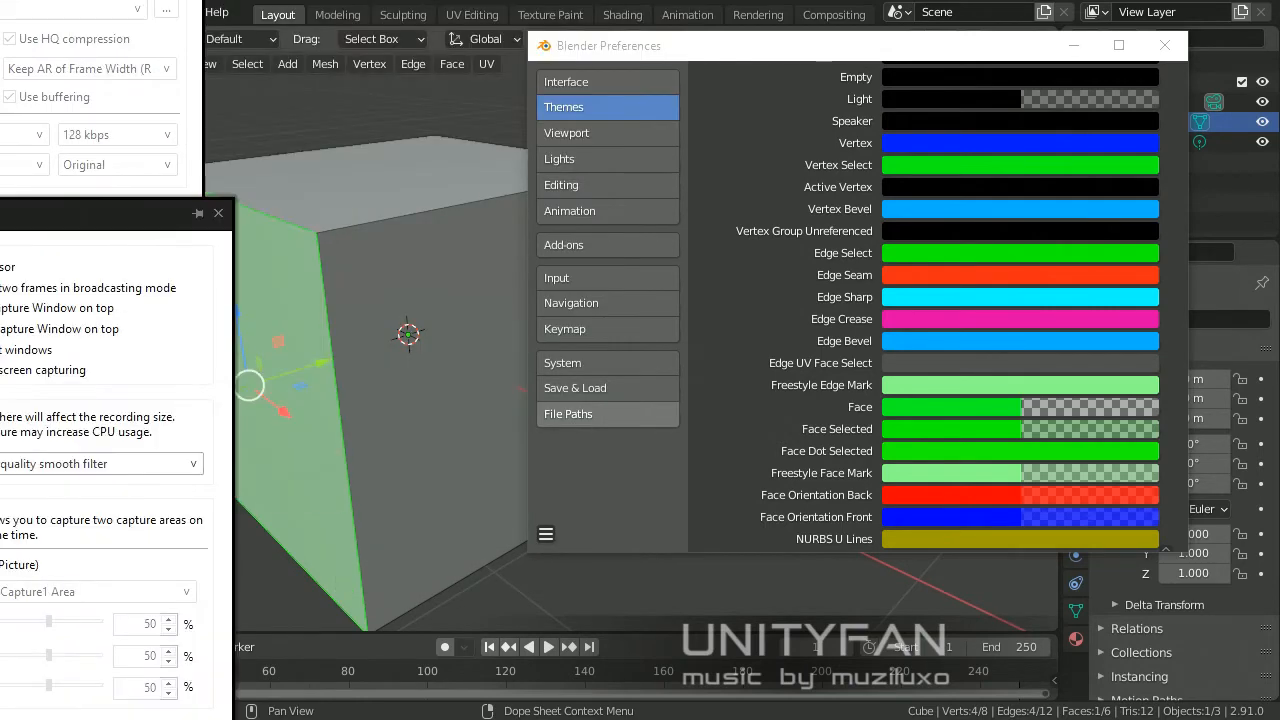
drag(100, 212, 571, 96)
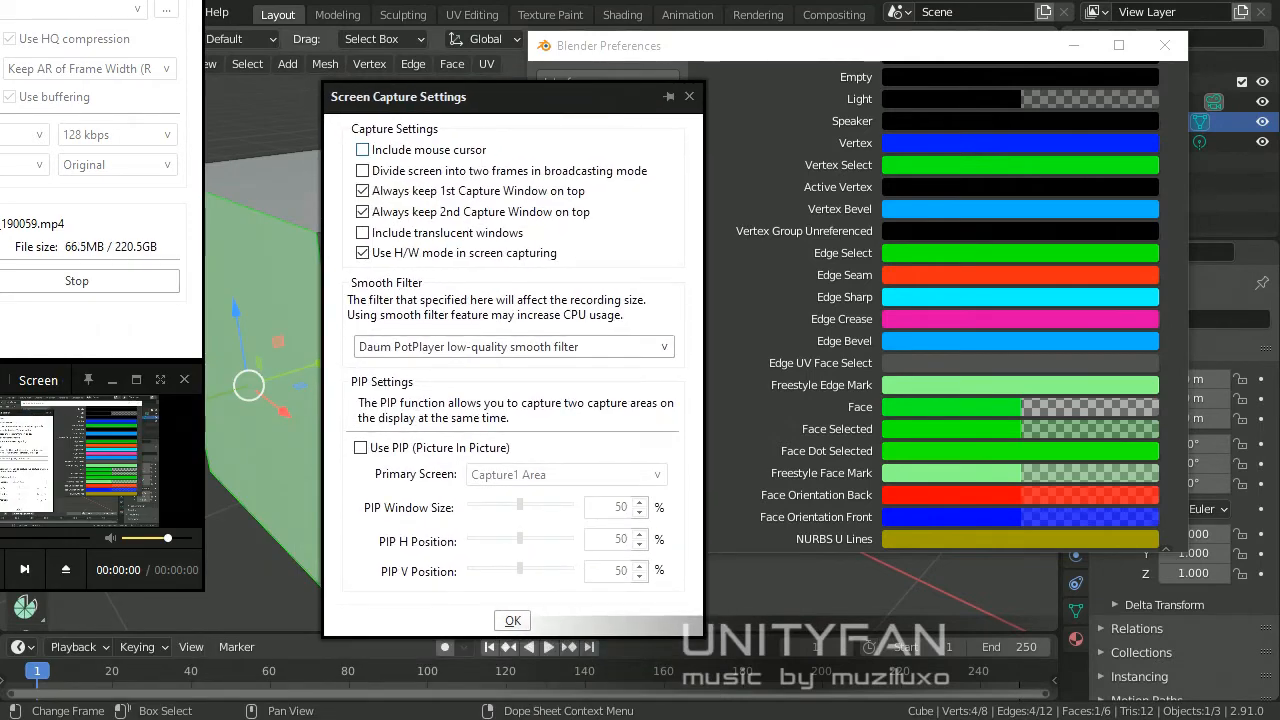
click(362, 149)
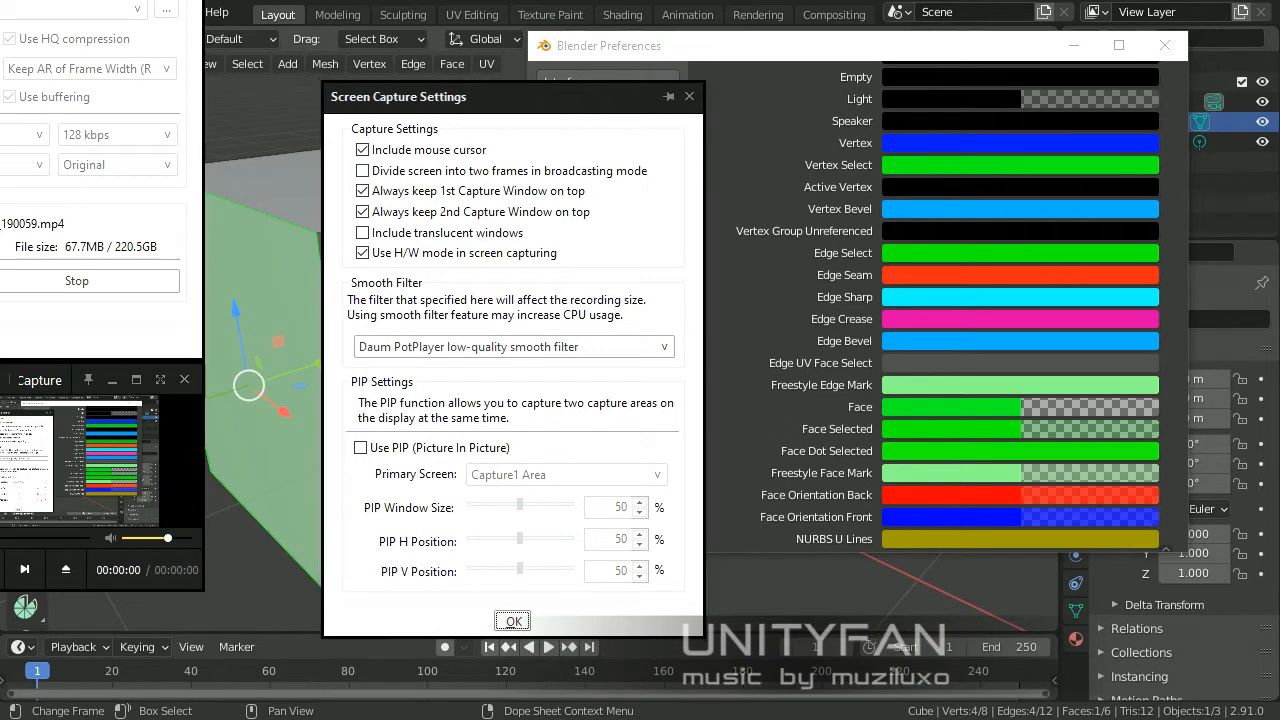
click(512, 620)
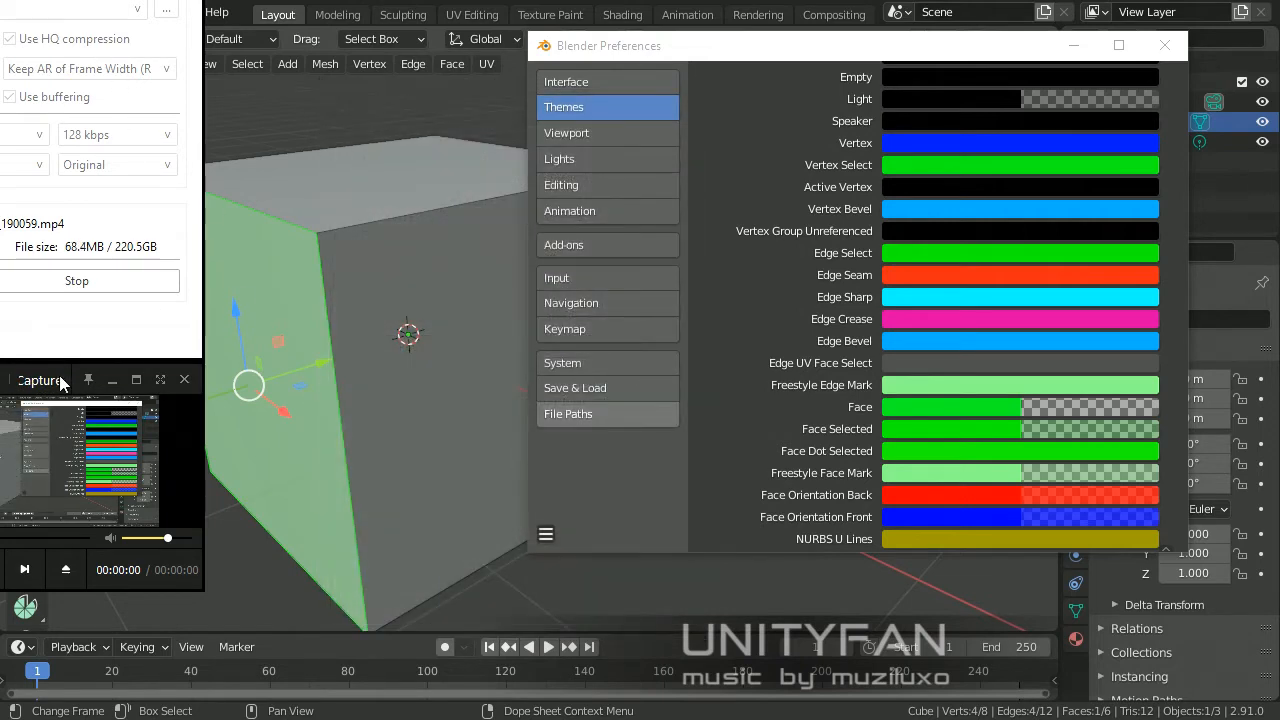
drag(60, 378, 0, 388)
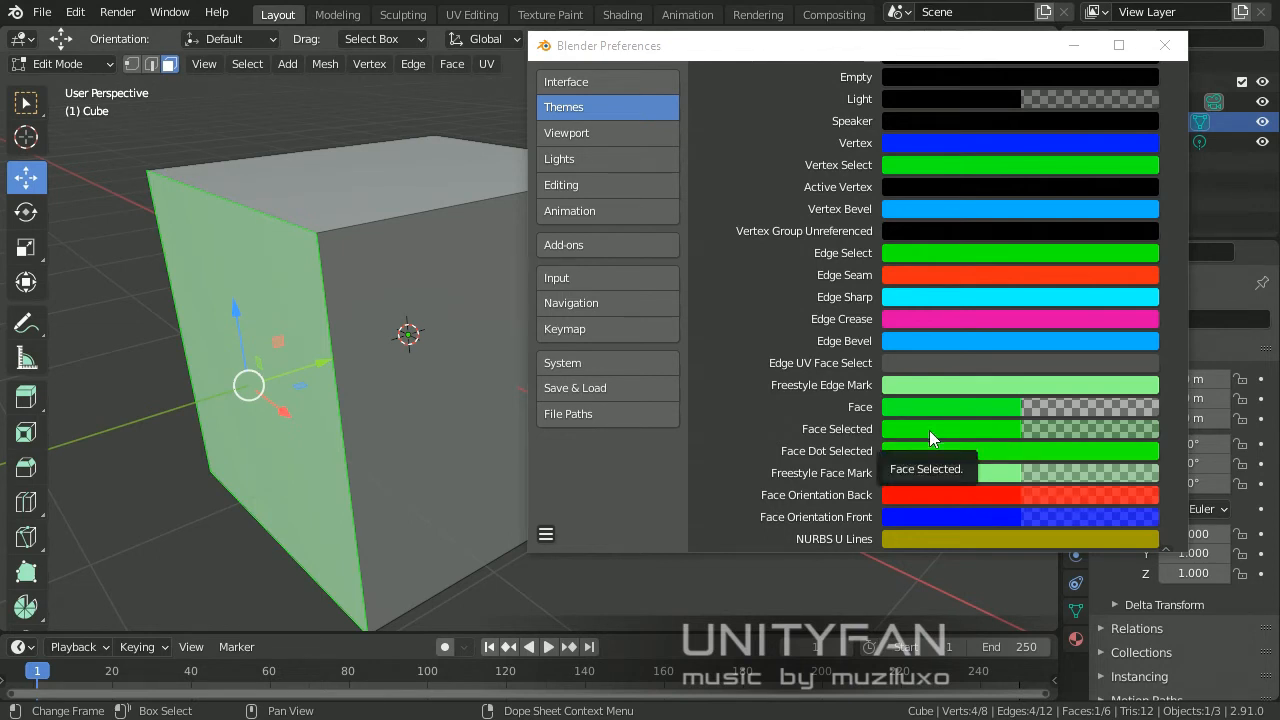
Set the Face Selected theme colour to blue with H 0.650, S 1.000, V 1.000 and alpha 1.000.
click(929, 430)
drag(1036, 362, 1078, 360)
mouse_move(1020, 255)
mouse_down()
mouse_move(1049, 289)
mouse_move(1082, 285)
mouse_move(1020, 281)
mouse_move(1113, 262)
mouse_move(1126, 232)
mouse_move(1116, 188)
mouse_move(1108, 171)
mouse_move(1017, 183)
mouse_move(1029, 174)
mouse_move(1055, 226)
mouse_move(993, 176)
mouse_move(1035, 143)
mouse_move(1117, 173)
mouse_up()
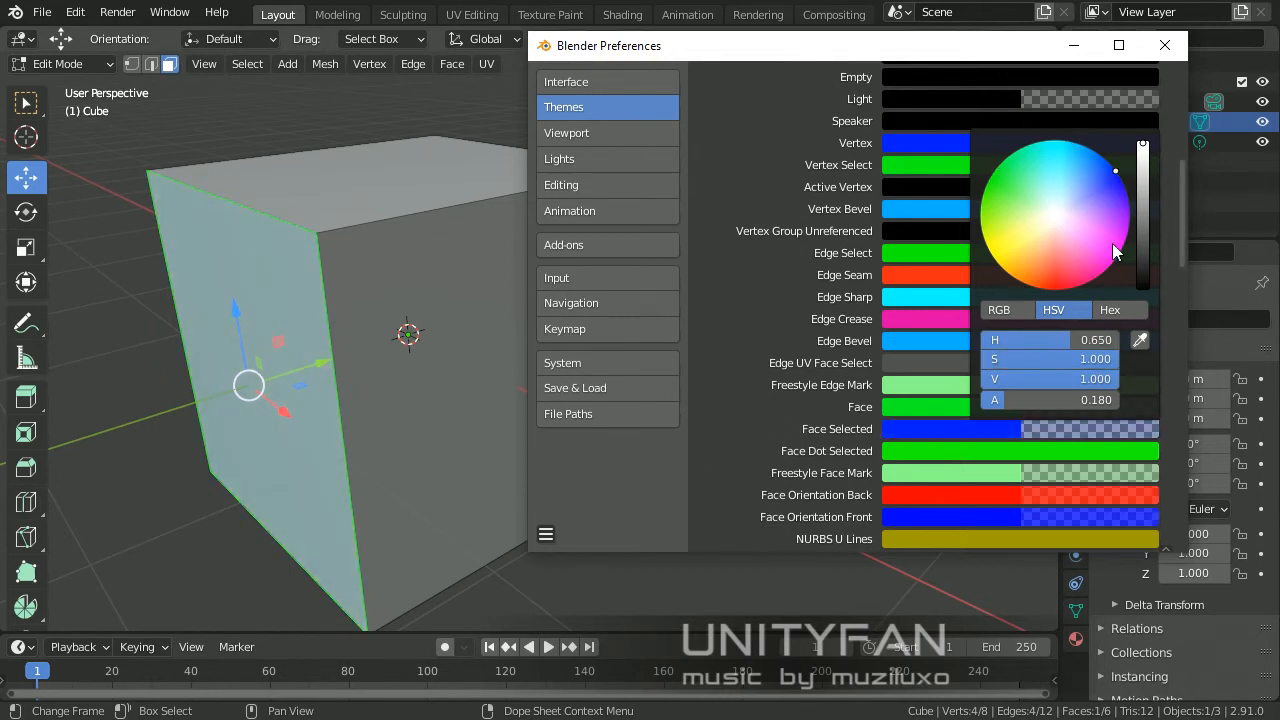
click(1005, 428)
drag(1038, 400, 1118, 400)
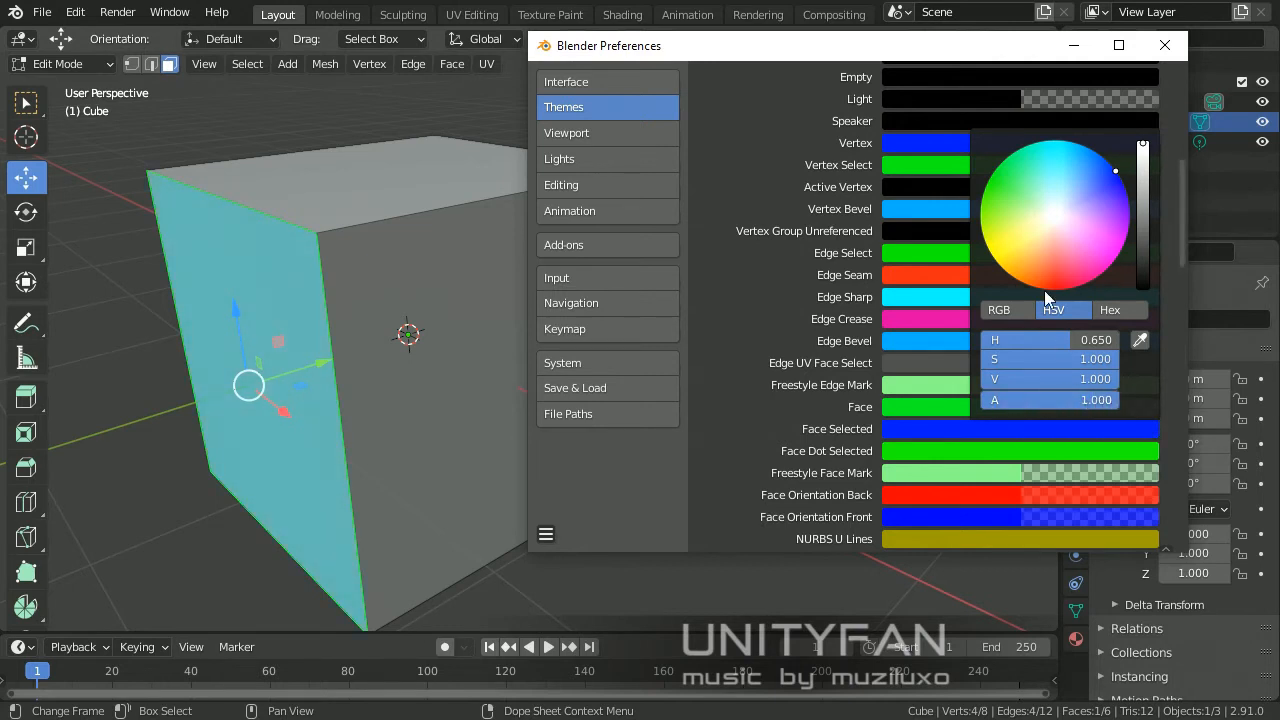
Try cyan as the Face Selected theme colour and change it to green.
mouse_move(1060, 146)
mouse_down()
mouse_move(1012, 155)
mouse_move(1058, 141)
mouse_up()
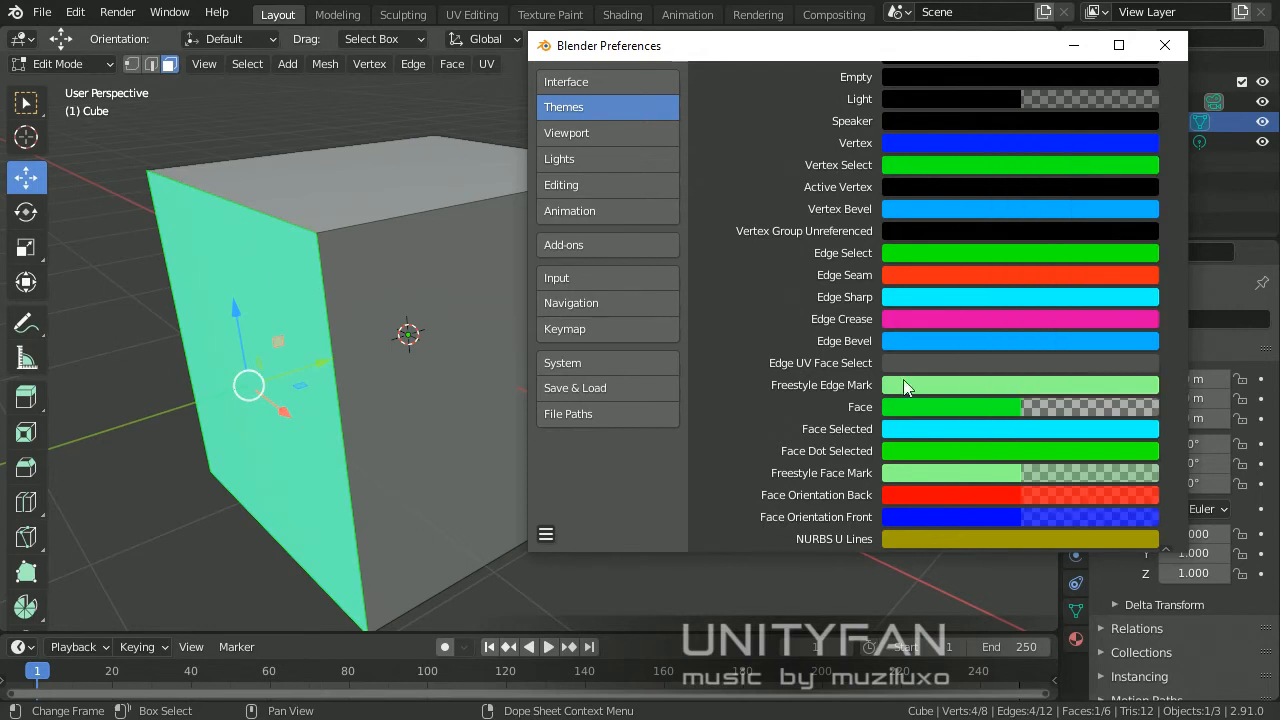
click(950, 428)
mouse_move(1091, 168)
mouse_down()
mouse_move(1128, 200)
mouse_move(1119, 176)
mouse_move(1058, 180)
mouse_move(1027, 205)
mouse_move(992, 177)
mouse_move(980, 216)
mouse_move(1006, 272)
mouse_move(1064, 289)
mouse_move(984, 240)
mouse_move(993, 171)
mouse_up()
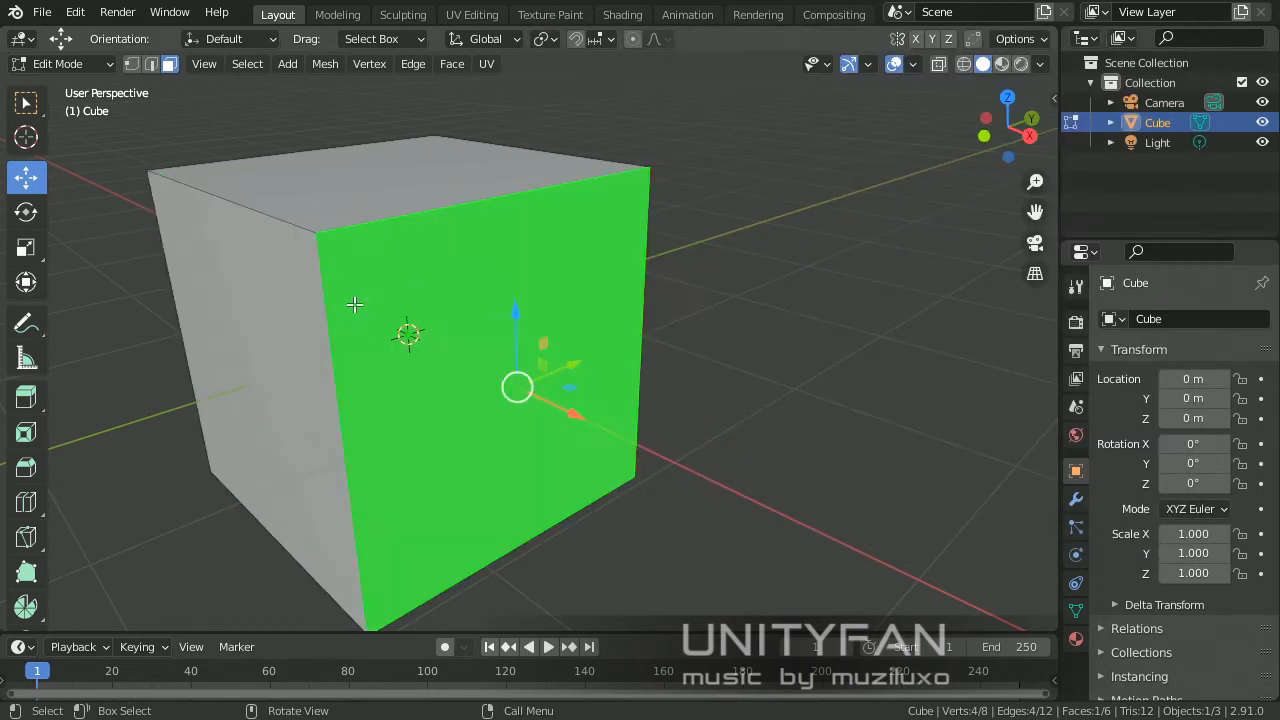
Select several of the cube's faces together, including the top and both front-facing sides, to preview the green selection colour.
shift+click(291, 175)
shift+click(276, 250)
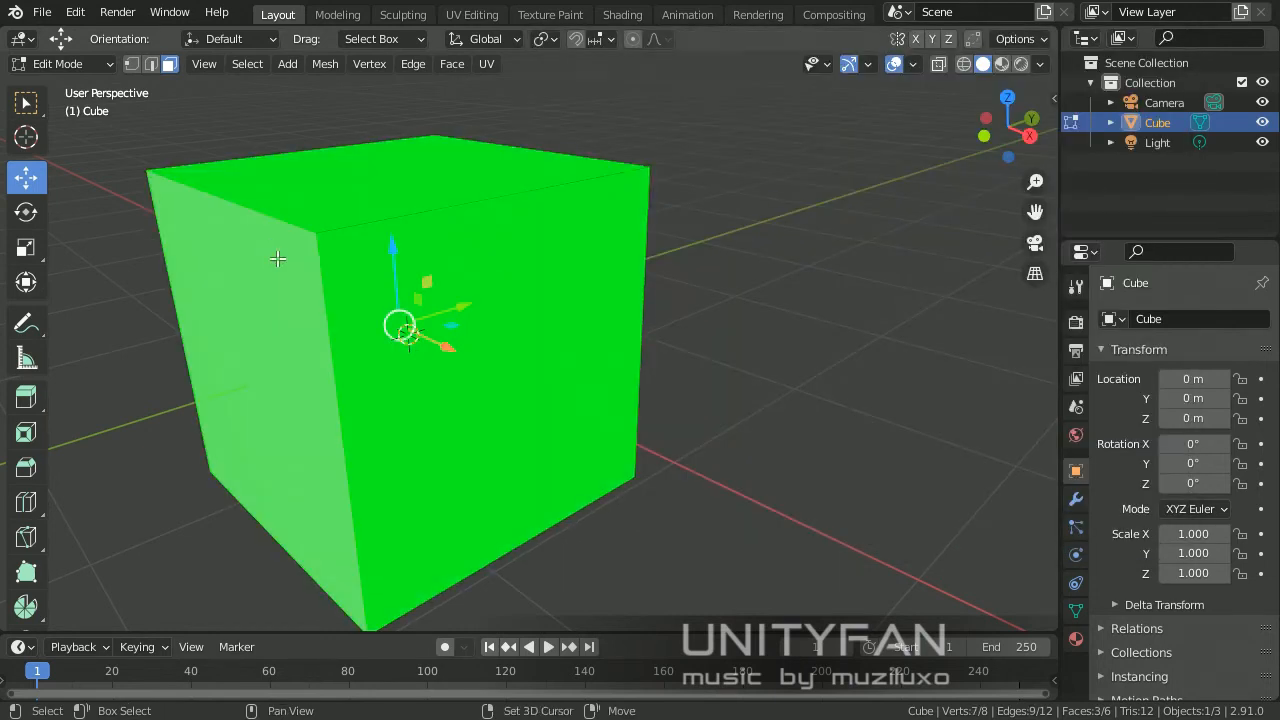
middle_drag(276, 250, 689, 417)
click(513, 393)
shift+click(650, 360)
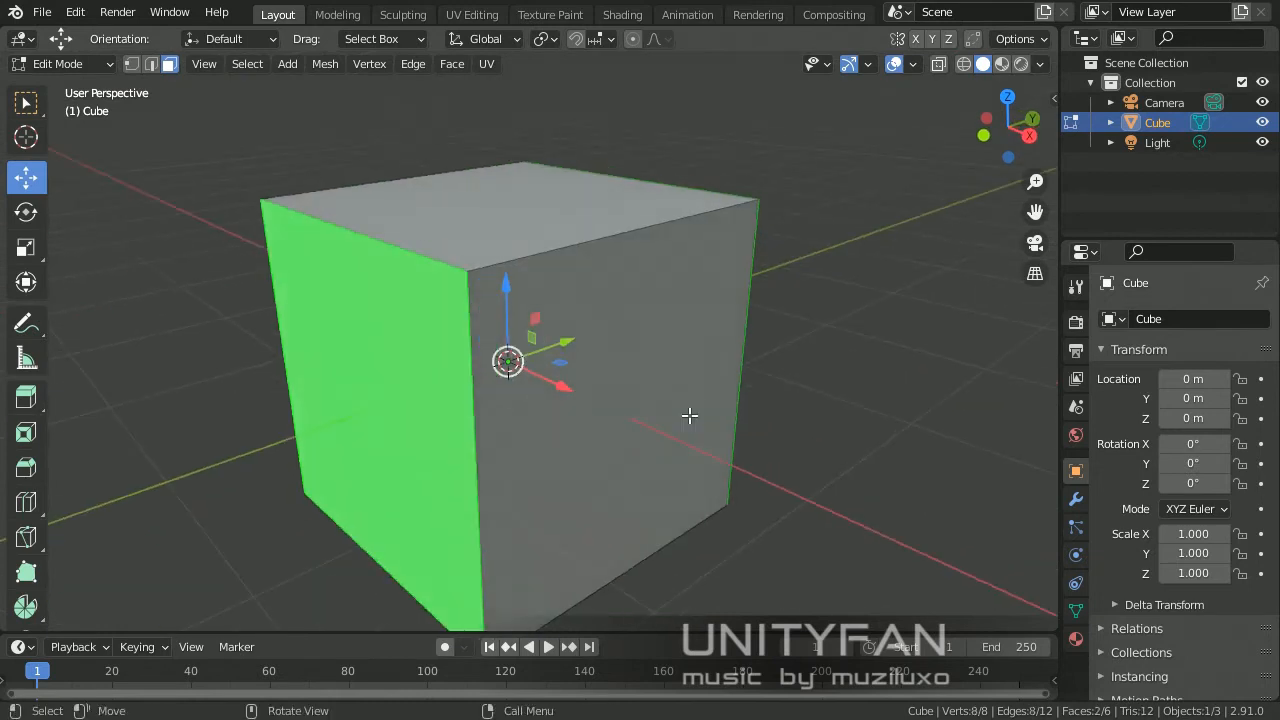
shift+click(689, 417)
shift+click(480, 217)
shift+middle_drag(654, 360, 553, 355)
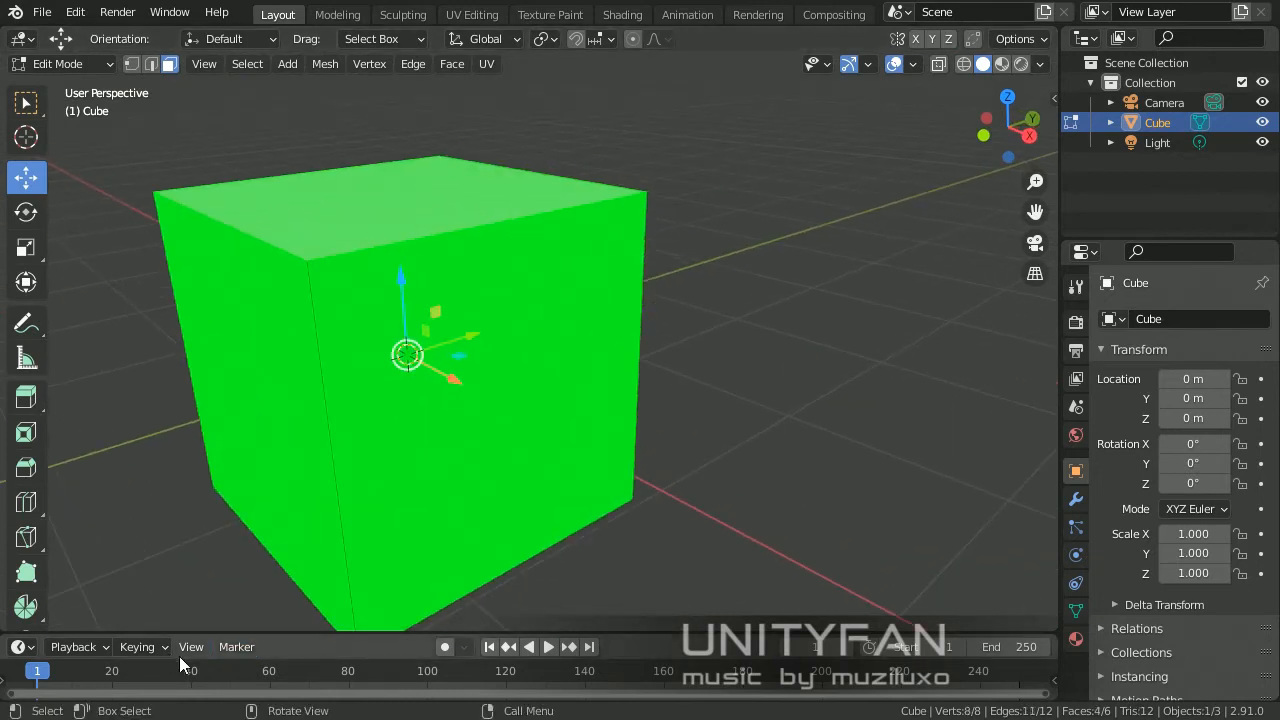
Set the Face Selected theme colour to red with H 0.974, S 1.000, V 1.000 in the Preferences.
click(540, 710)
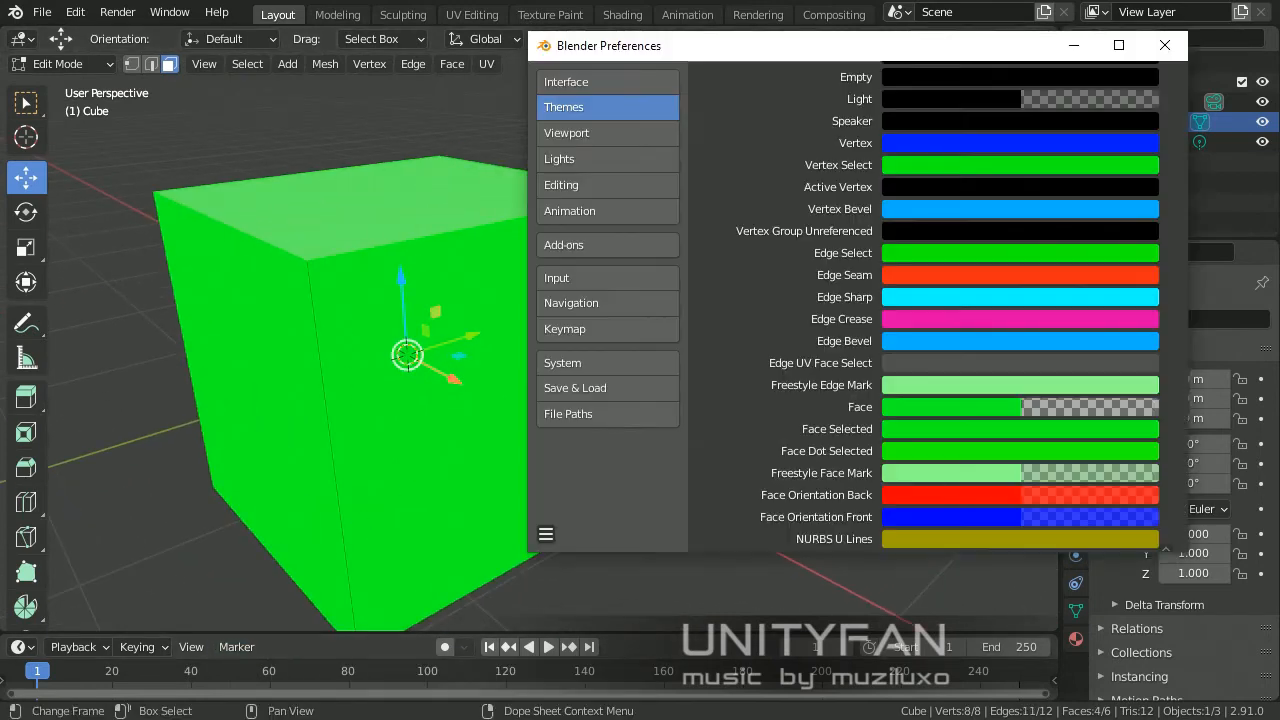
click(1013, 429)
click(1067, 289)
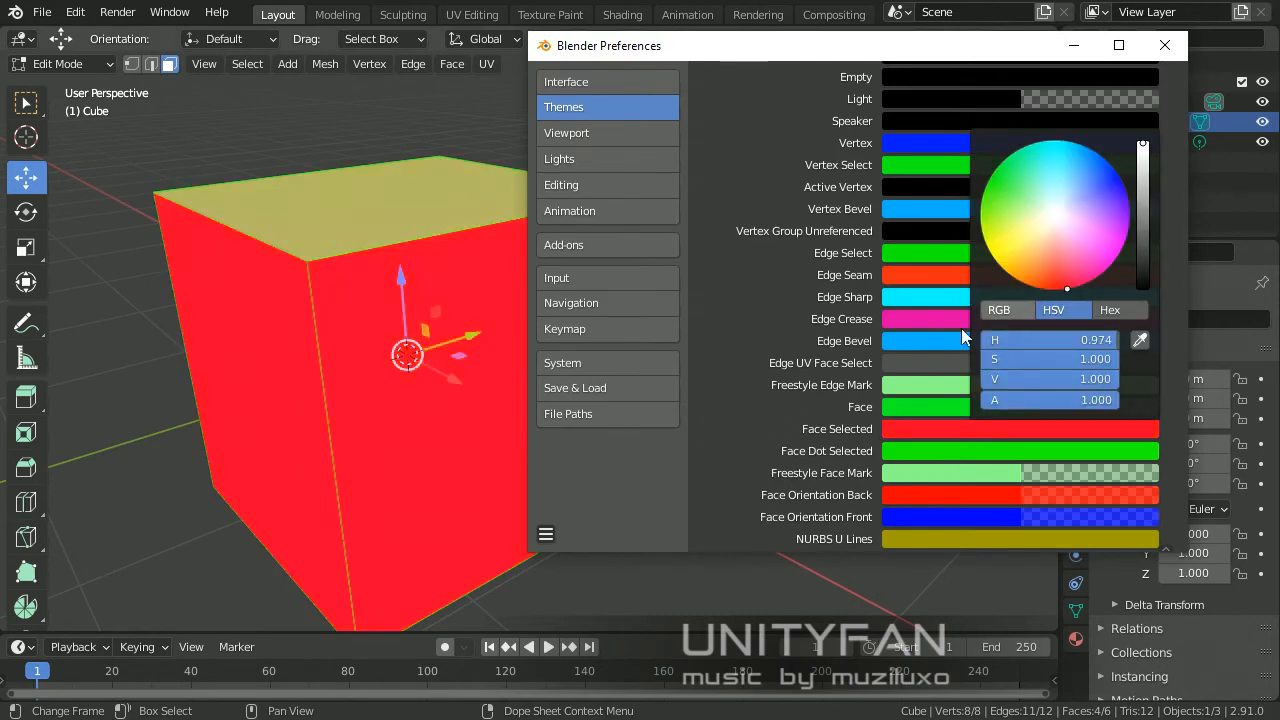
Select the cube's top face and two adjoining side faces to preview the red selection colour.
click(523, 585)
click(523, 603)
middle_drag(523, 603, 470, 400)
click(470, 400)
shift+click(534, 171)
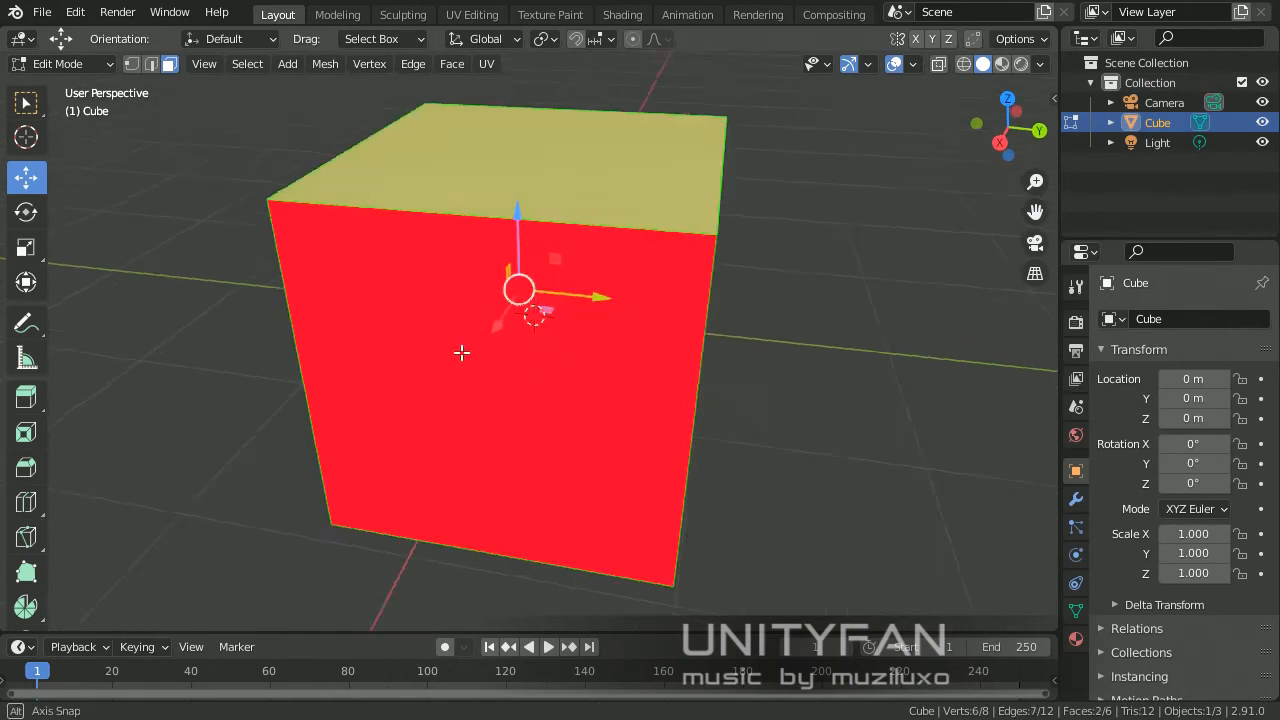
middle_drag(461, 352, 349, 257)
shift+click(466, 342)
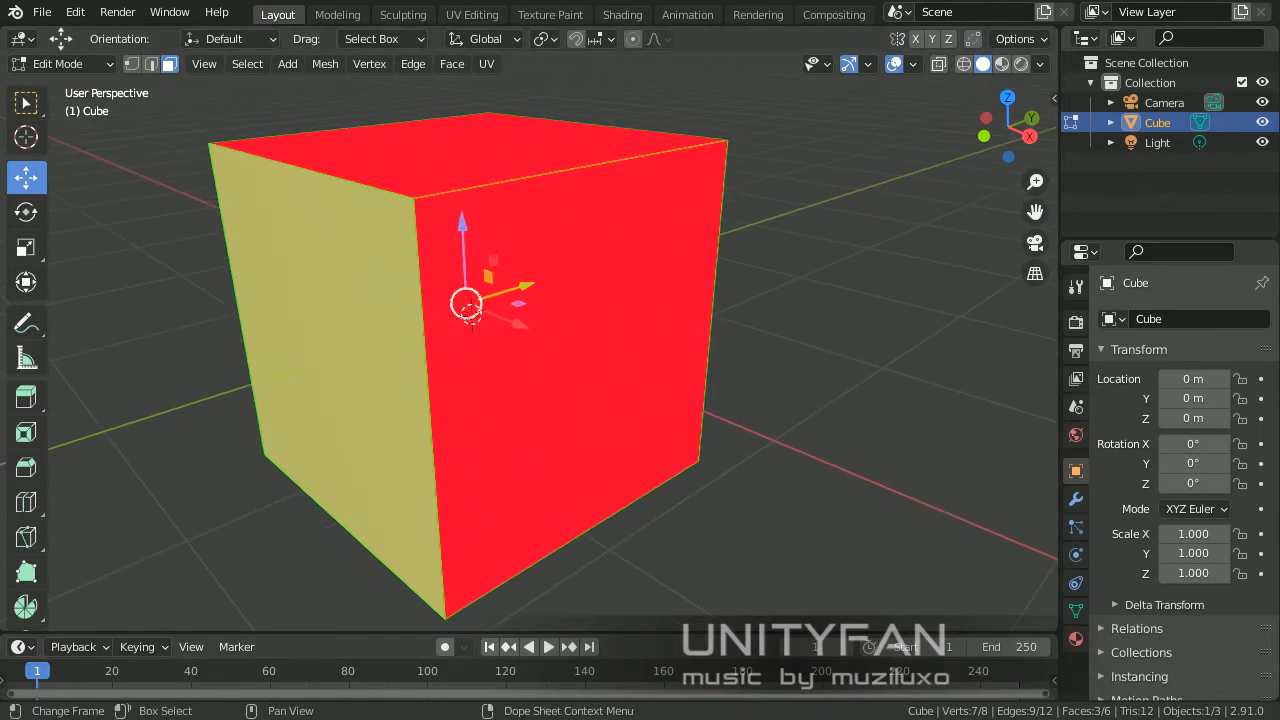
Try another Active Object theme colour in the Preferences and return it to green.
middle_drag(354, 314, 380, 340)
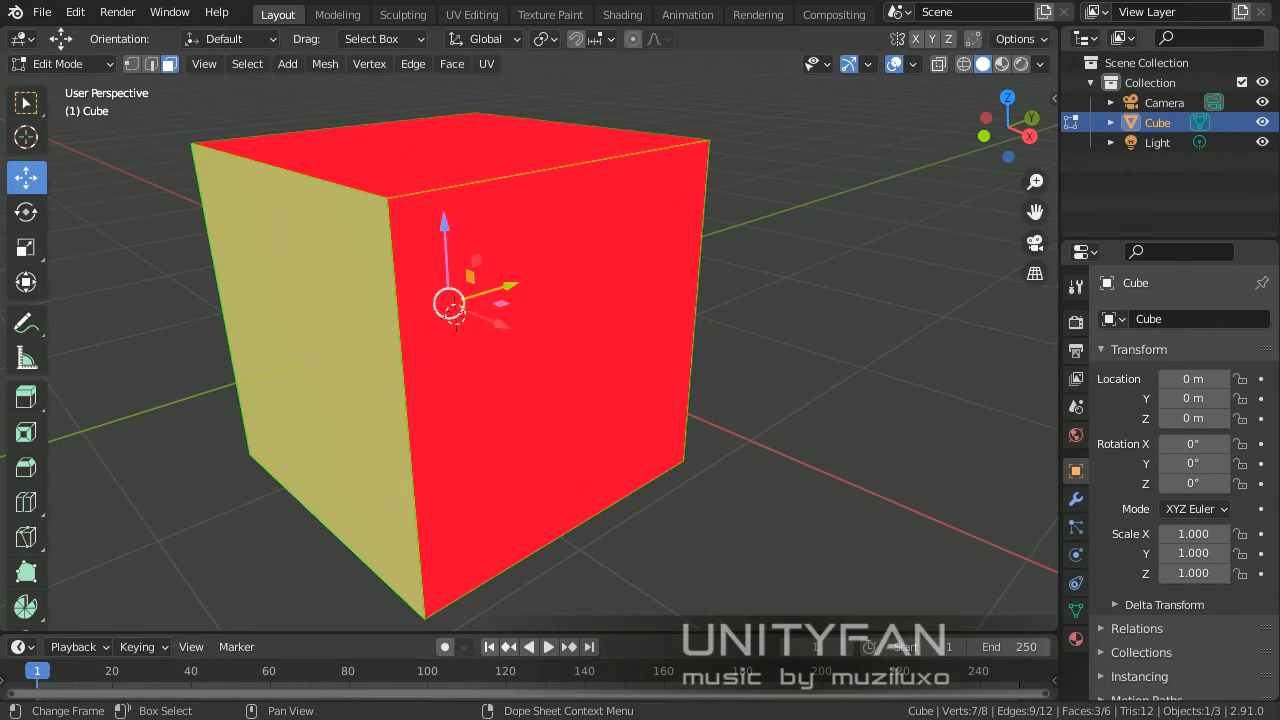
click(570, 700)
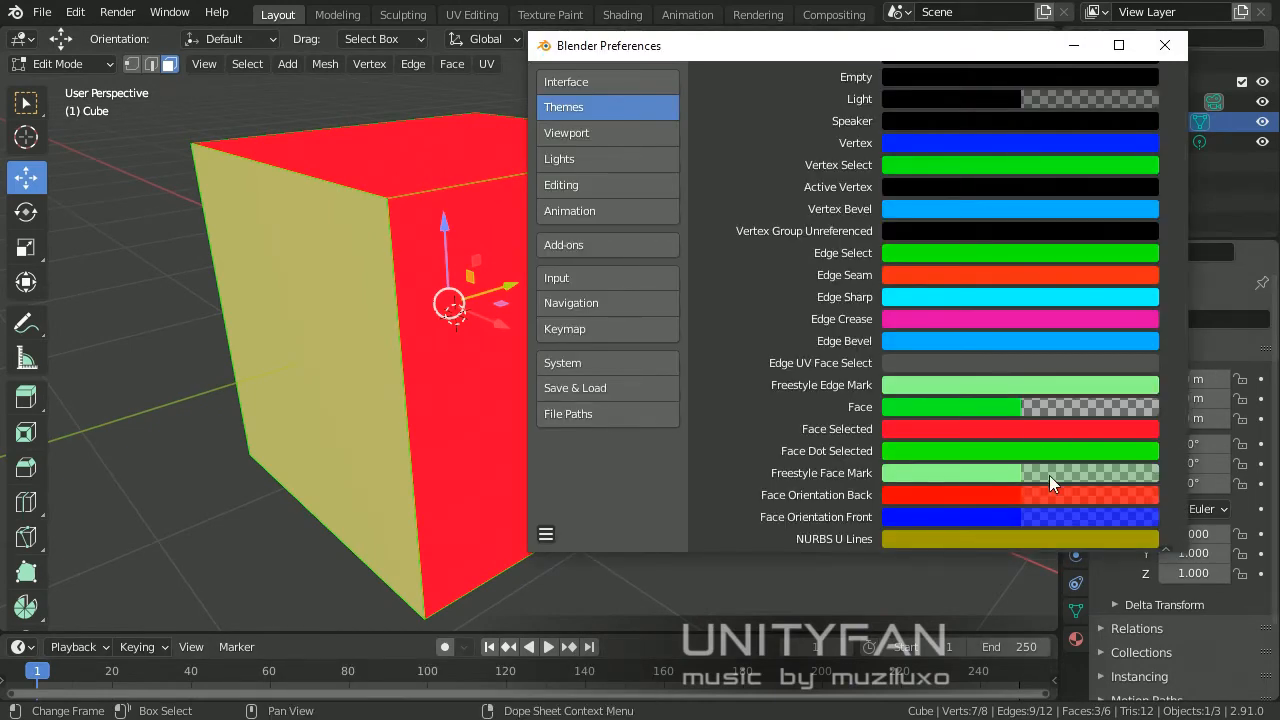
scroll(1049, 475, down, 2)
scroll(1049, 481, up, 6)
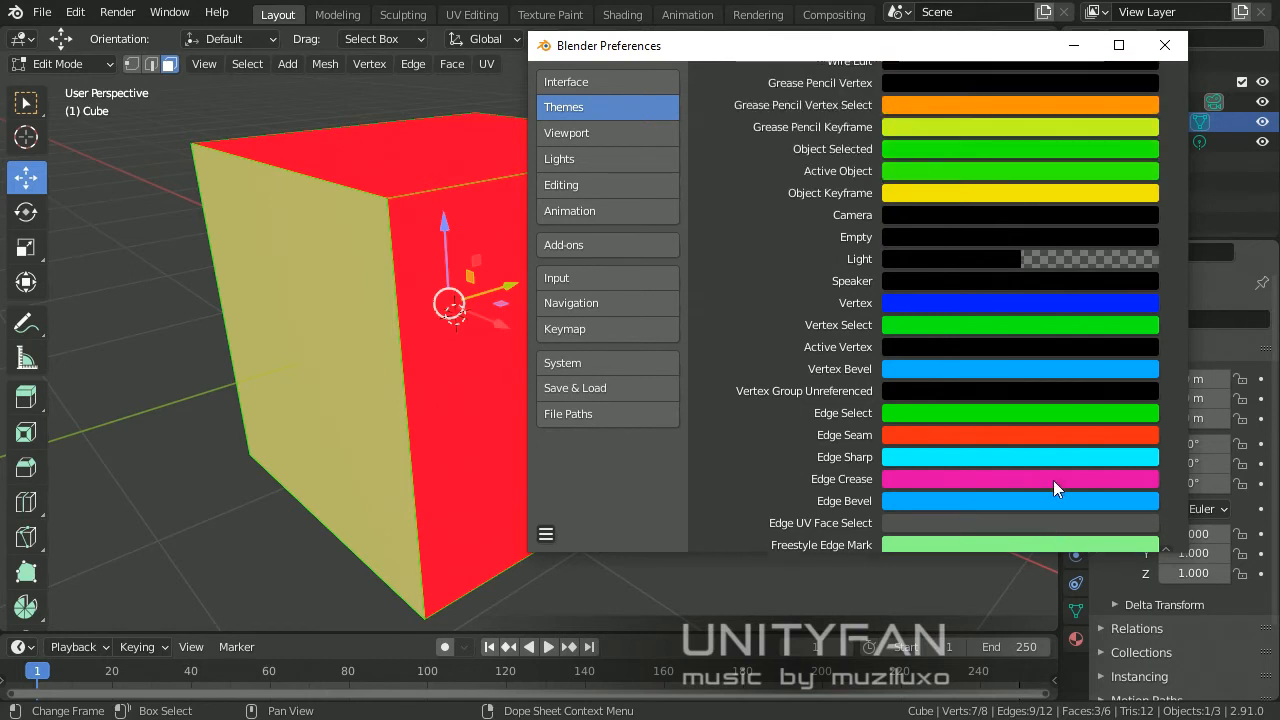
scroll(1040, 430, up, 3)
scroll(972, 290, up, 2)
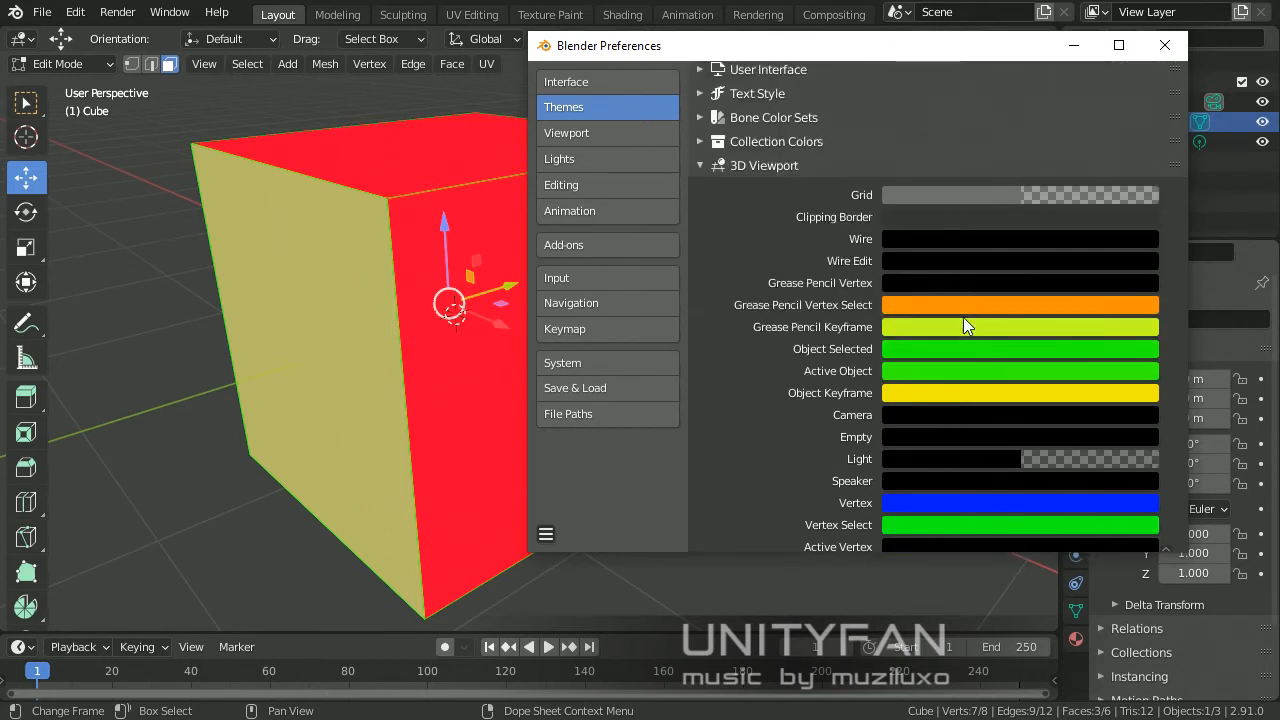
click(926, 375)
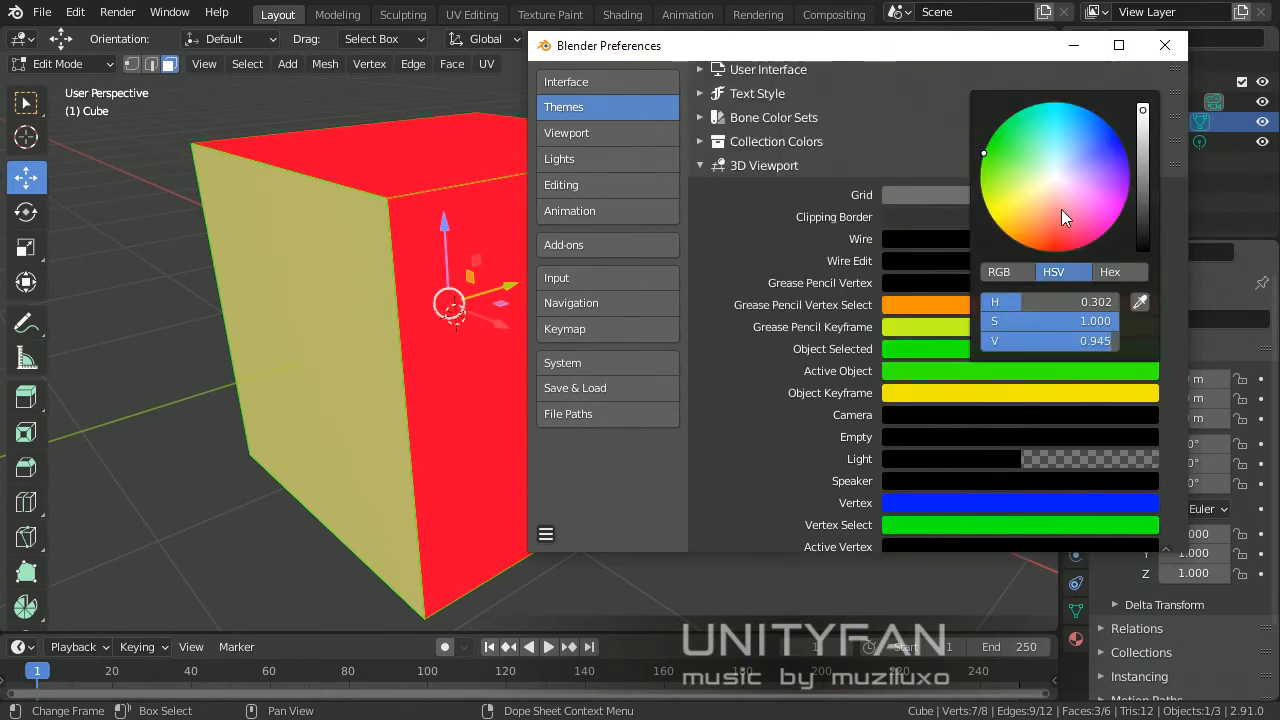
drag(1061, 217, 984, 153)
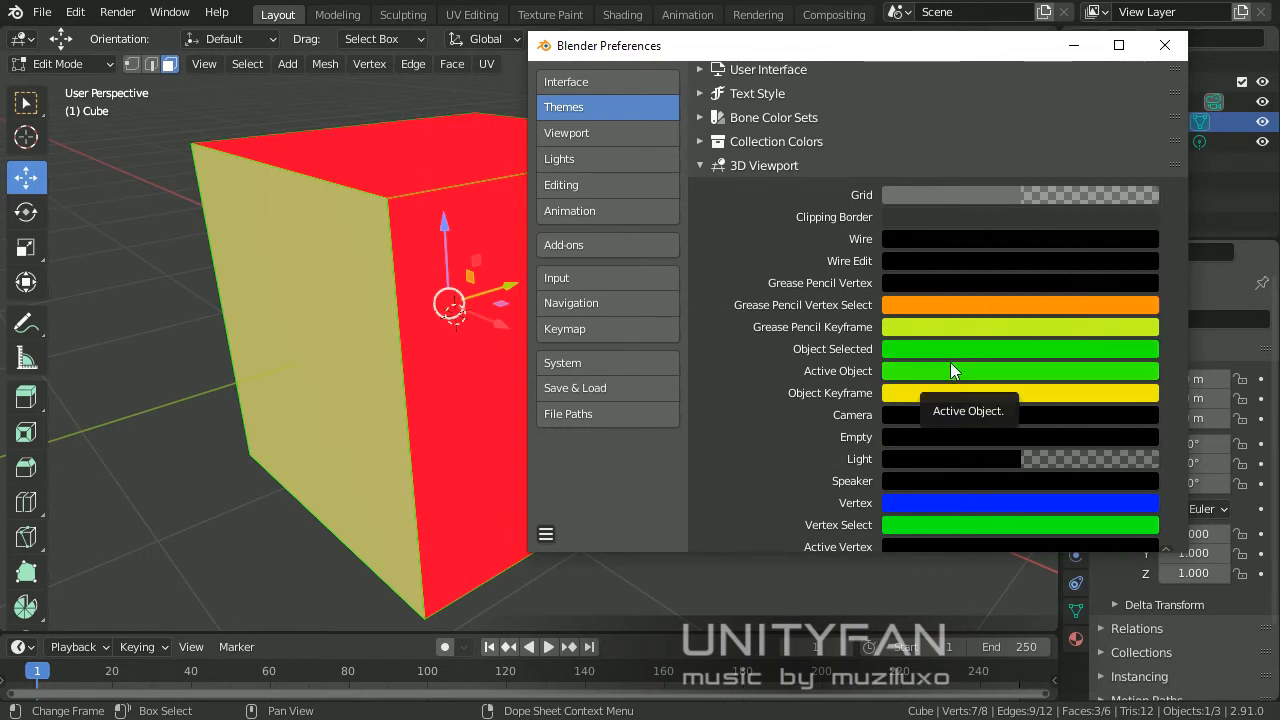
Try red as the Face theme colour and change it to green with H 0.333, S 1.000, V 1.000.
scroll(950, 362, down, 8)
scroll(965, 395, down, 3)
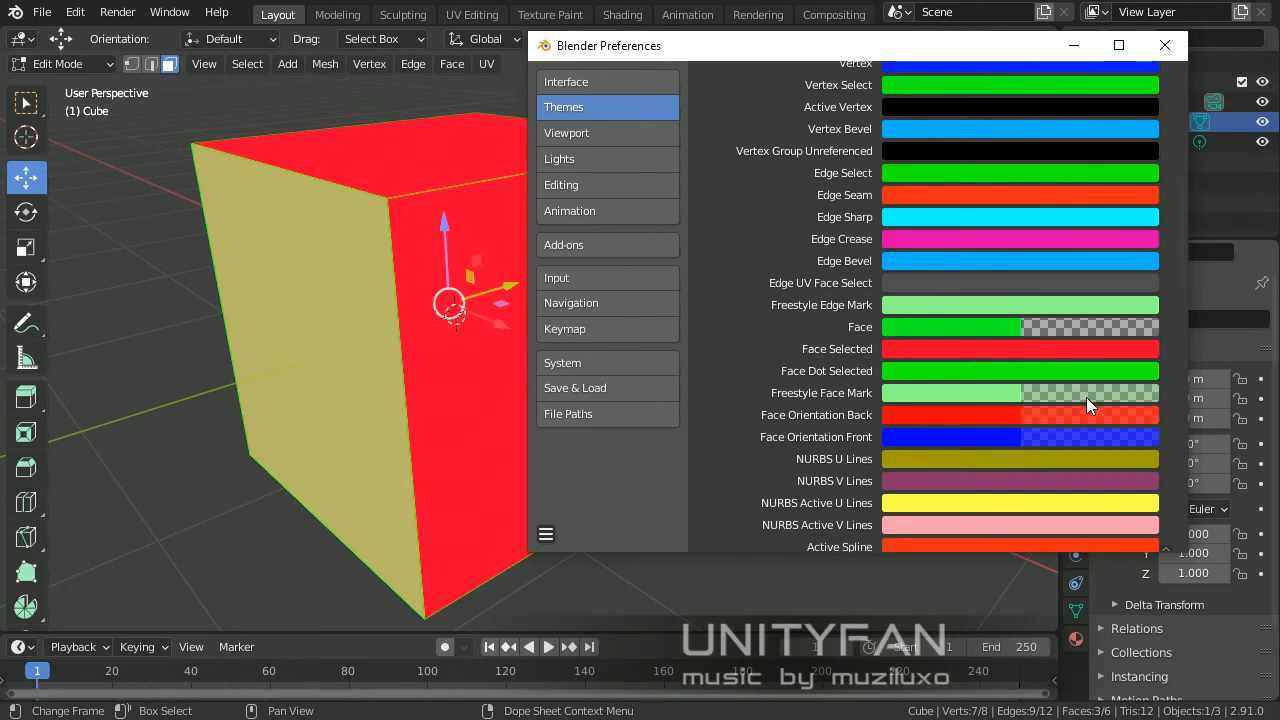
scroll(1038, 363, down, 2)
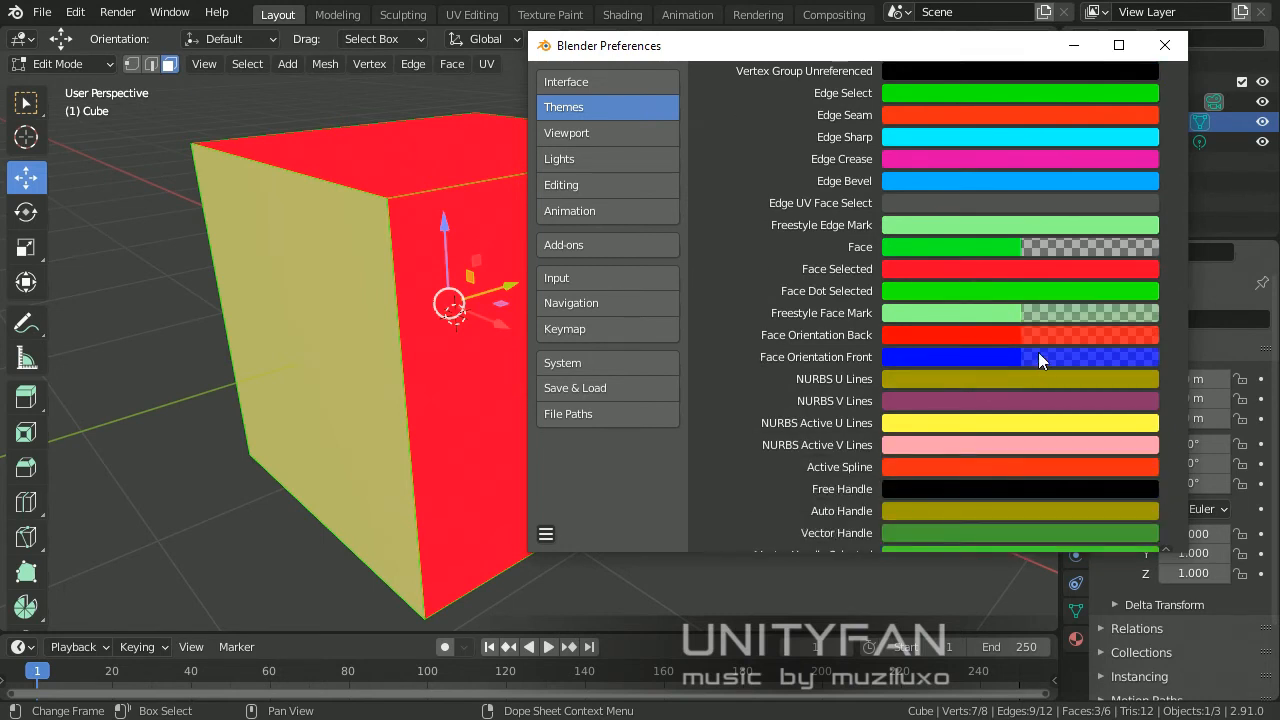
click(1014, 247)
click(1058, 415)
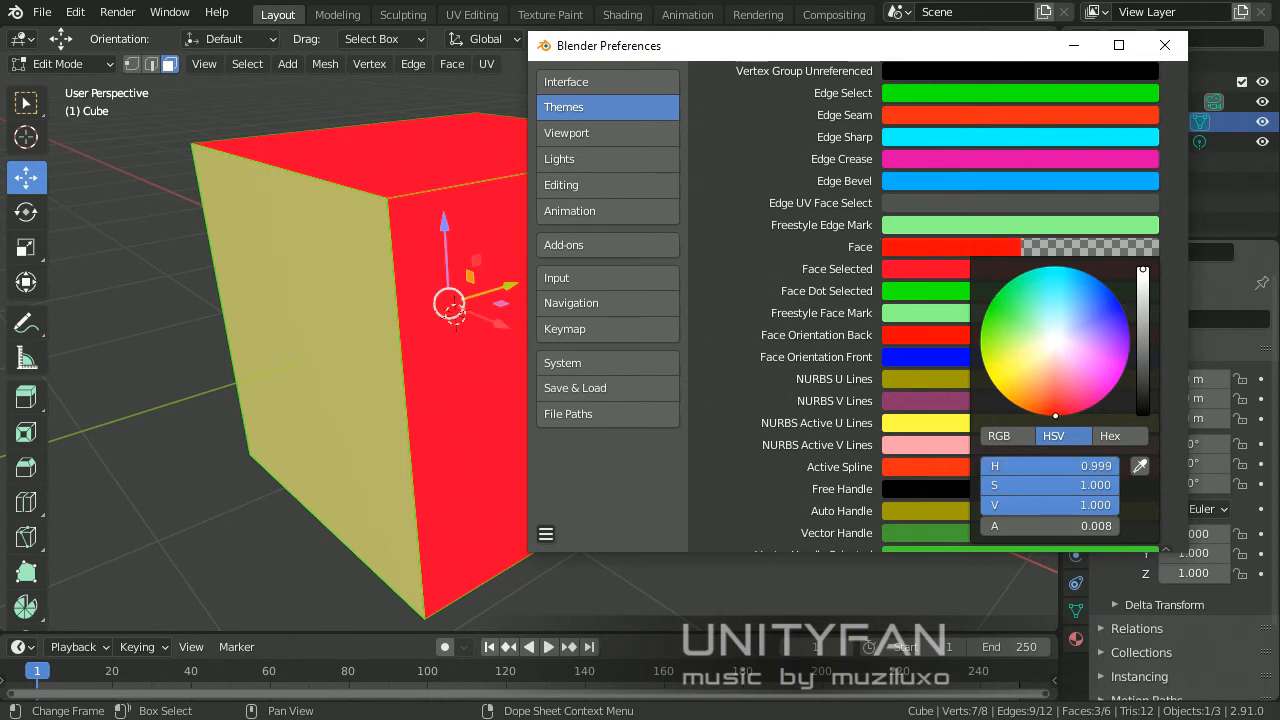
drag(1055, 415, 990, 303)
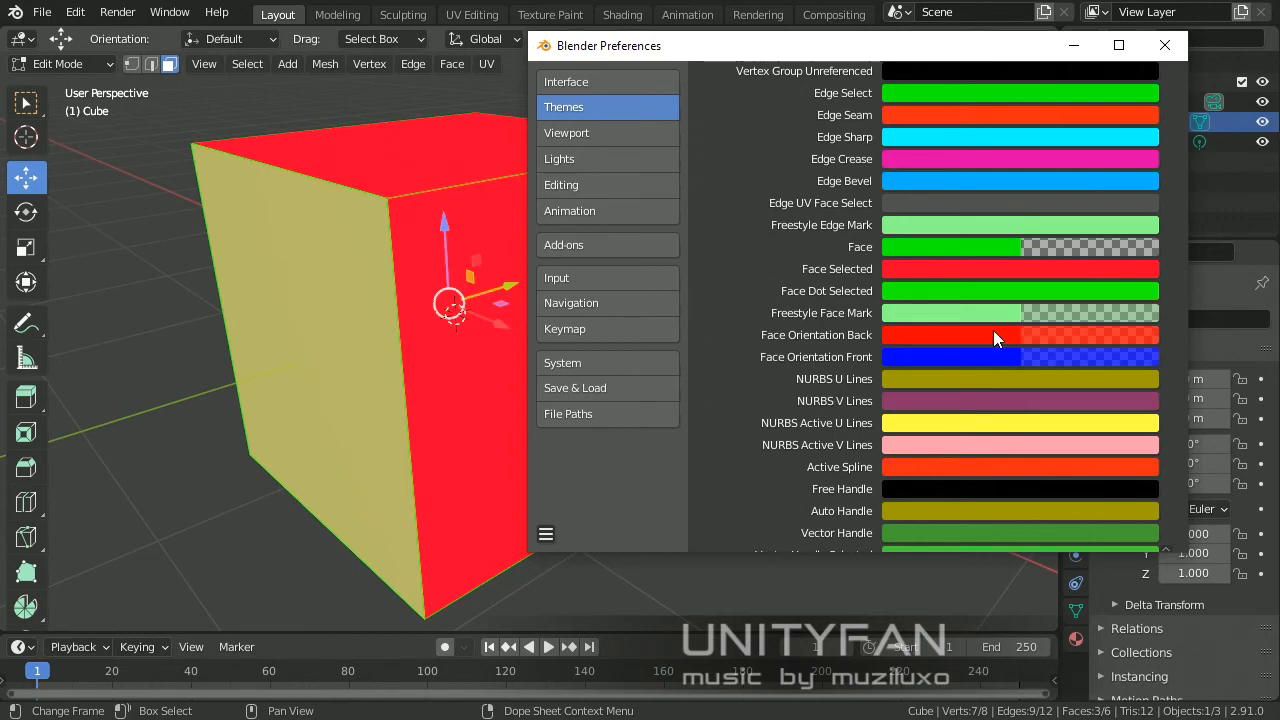
Review the 3D Viewport theme colours and size settings, then check the options for saving the preferences.
scroll(998, 361, down, 15)
scroll(1001, 366, down, 3)
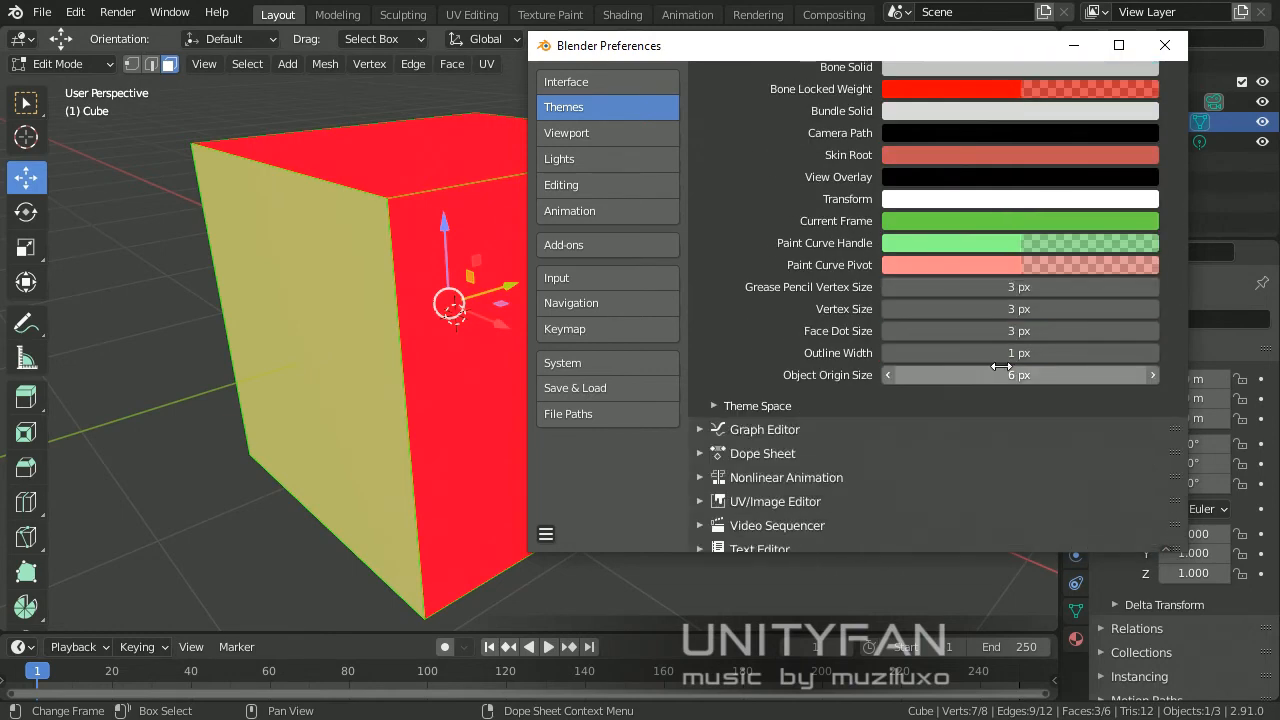
scroll(1004, 366, up, 12)
scroll(1004, 380, up, 15)
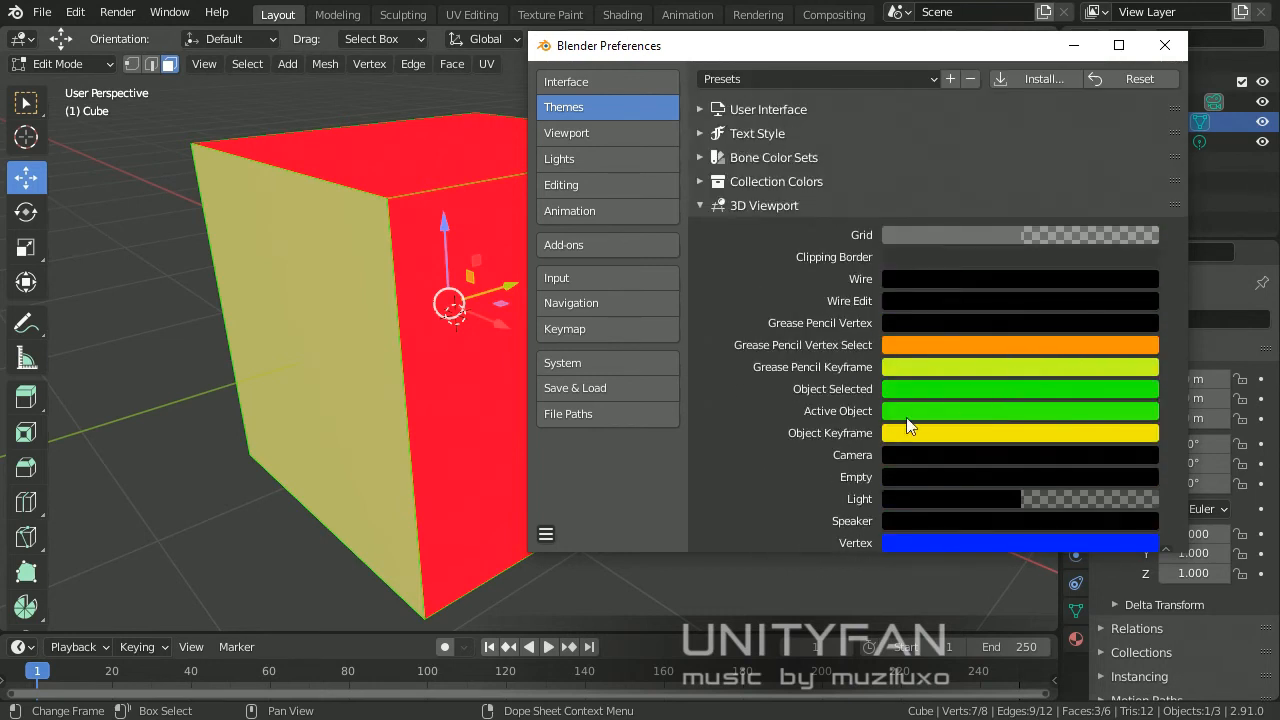
scroll(1022, 365, down, 3)
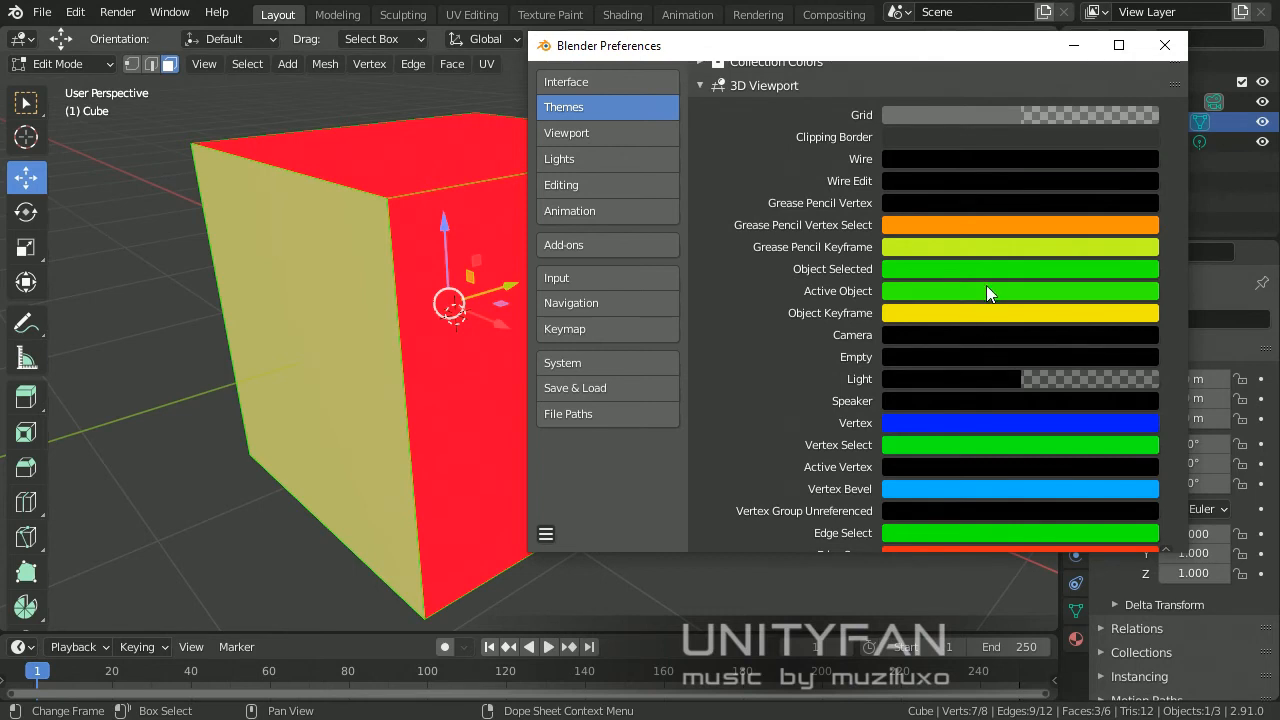
click(546, 534)
Set the Face Selected theme colour to green with H 0.331, S 1.000, V 1.000.
scroll(965, 379, down, 5)
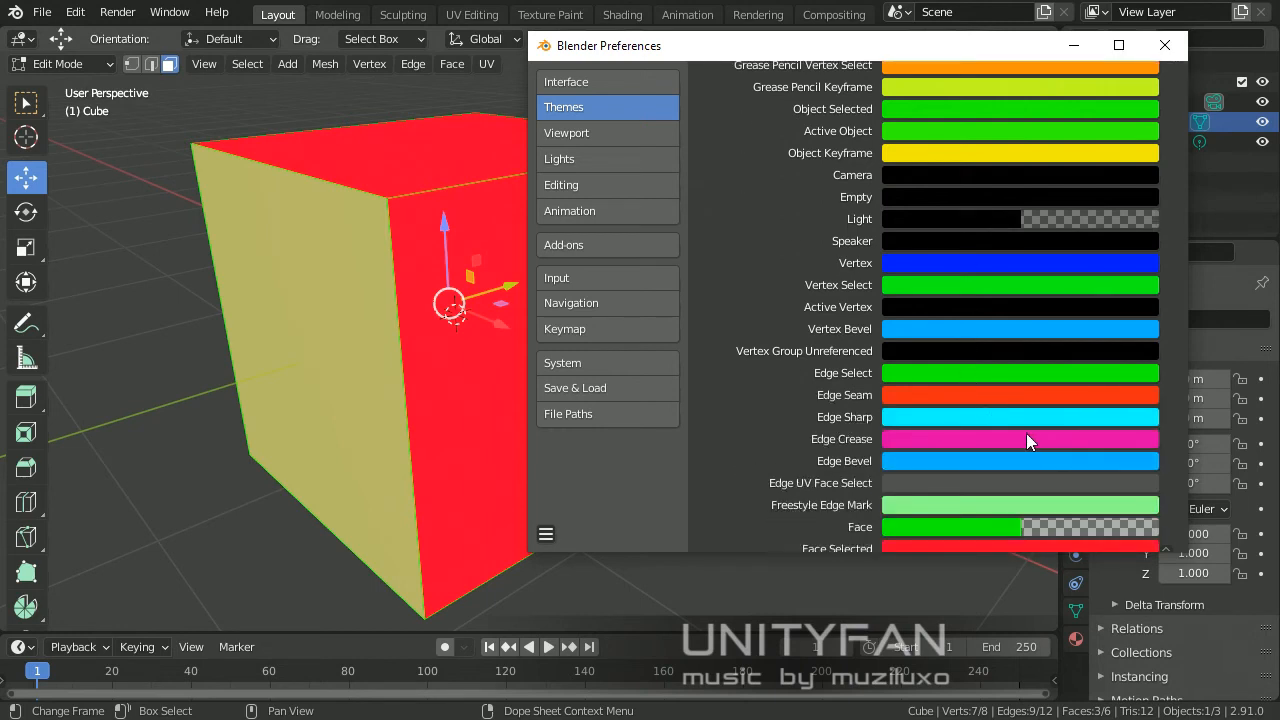
scroll(1026, 440, down, 2)
click(1014, 467)
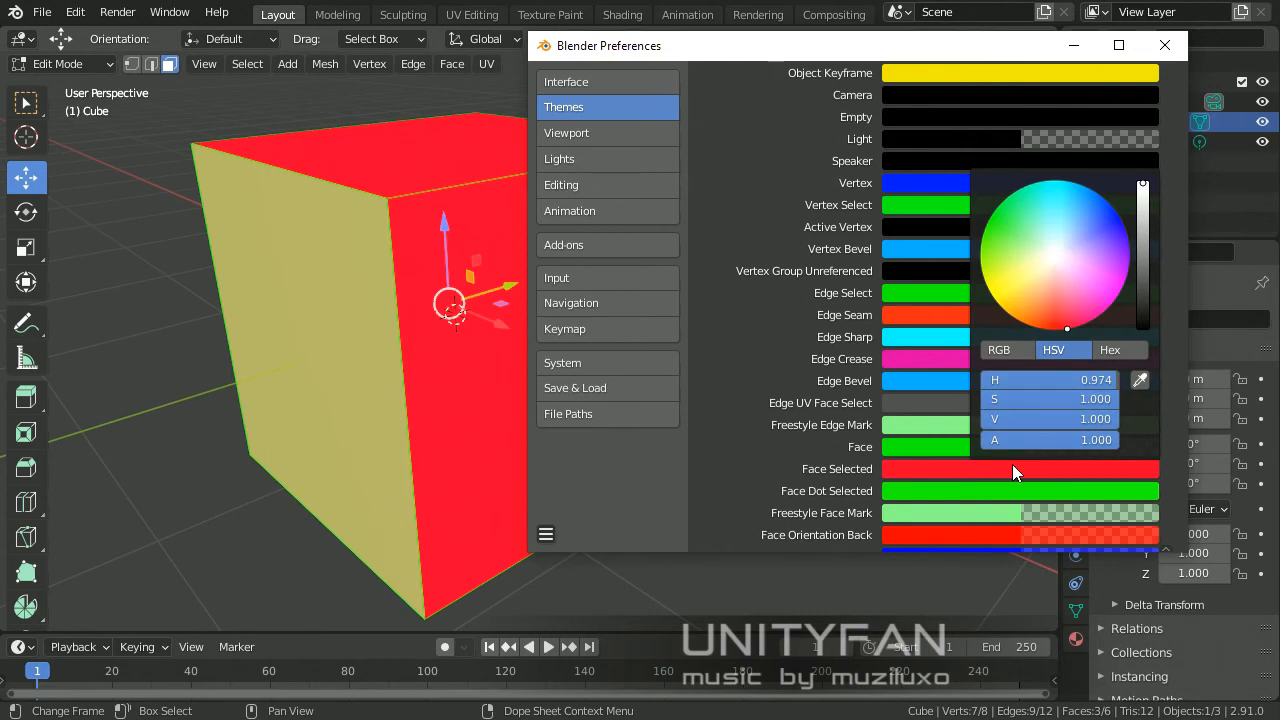
drag(1060, 380, 1100, 380)
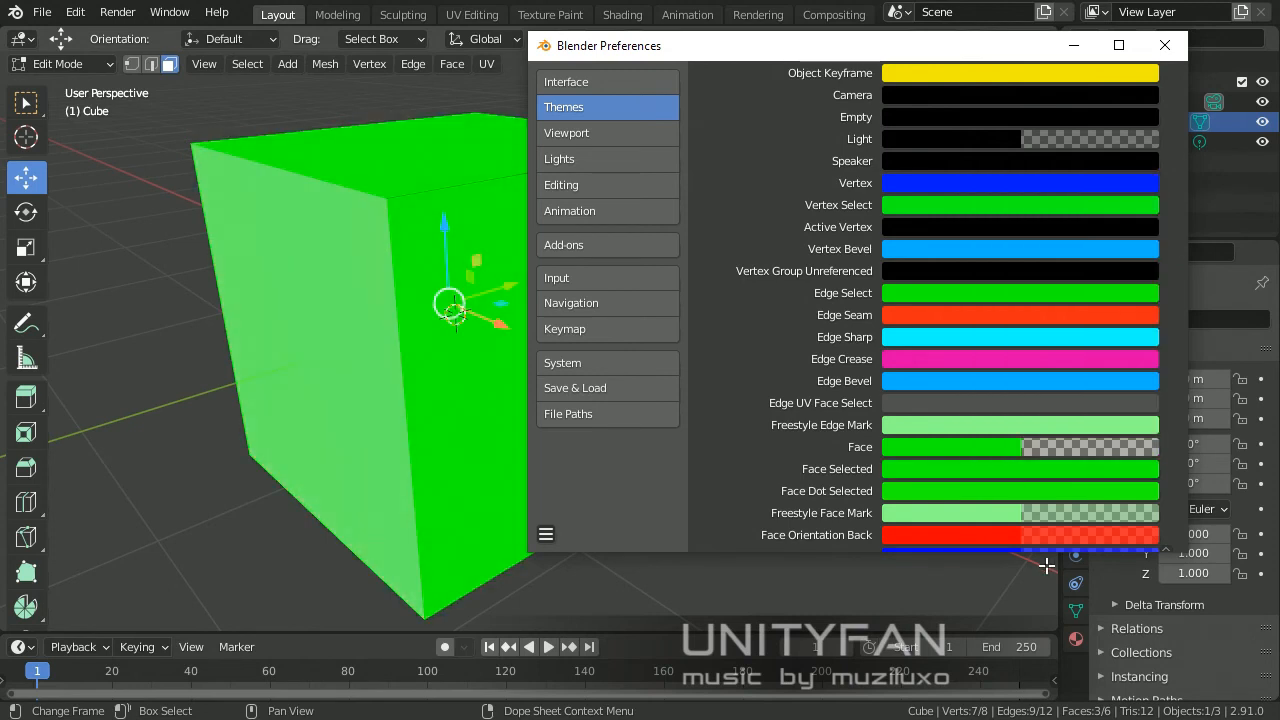
Check the Face theme colour's alpha and lower the Face Selected colour's alpha for a translucent green selection.
scroll(1020, 500, down, 1)
click(1024, 404)
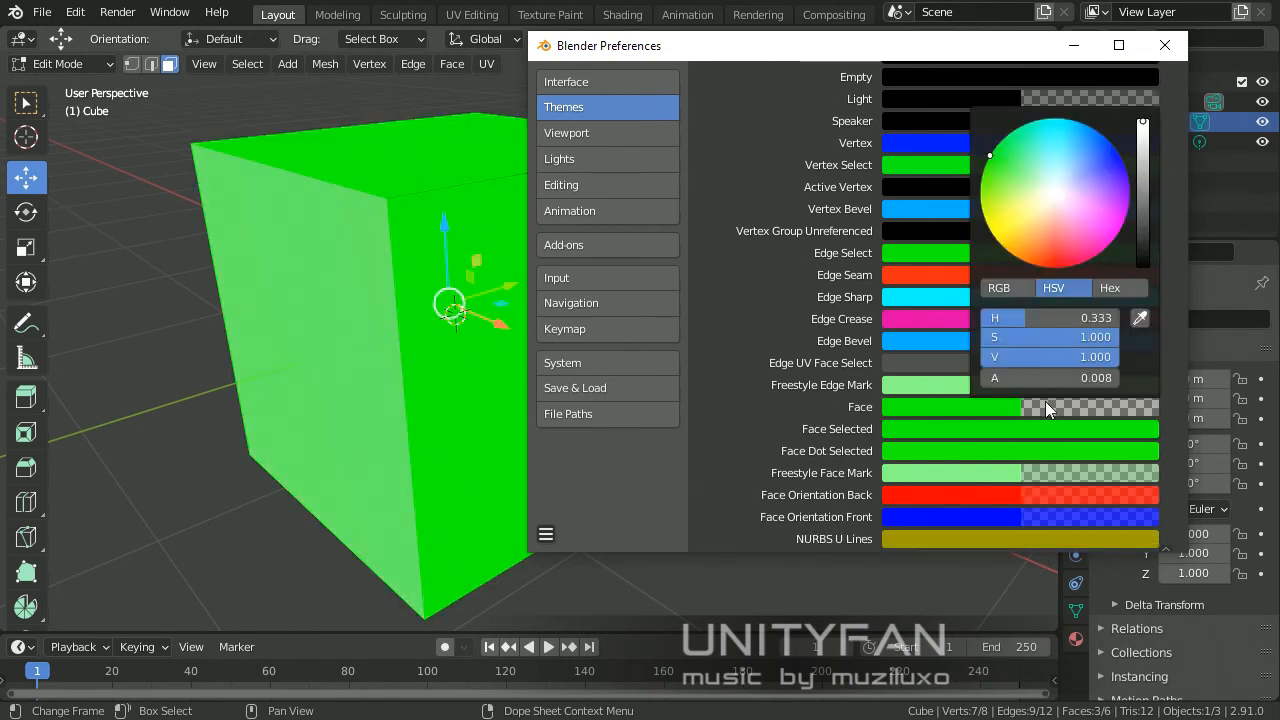
mouse_move(1000, 378)
mouse_down()
mouse_move(1070, 378)
mouse_move(1005, 378)
mouse_up()
click(980, 430)
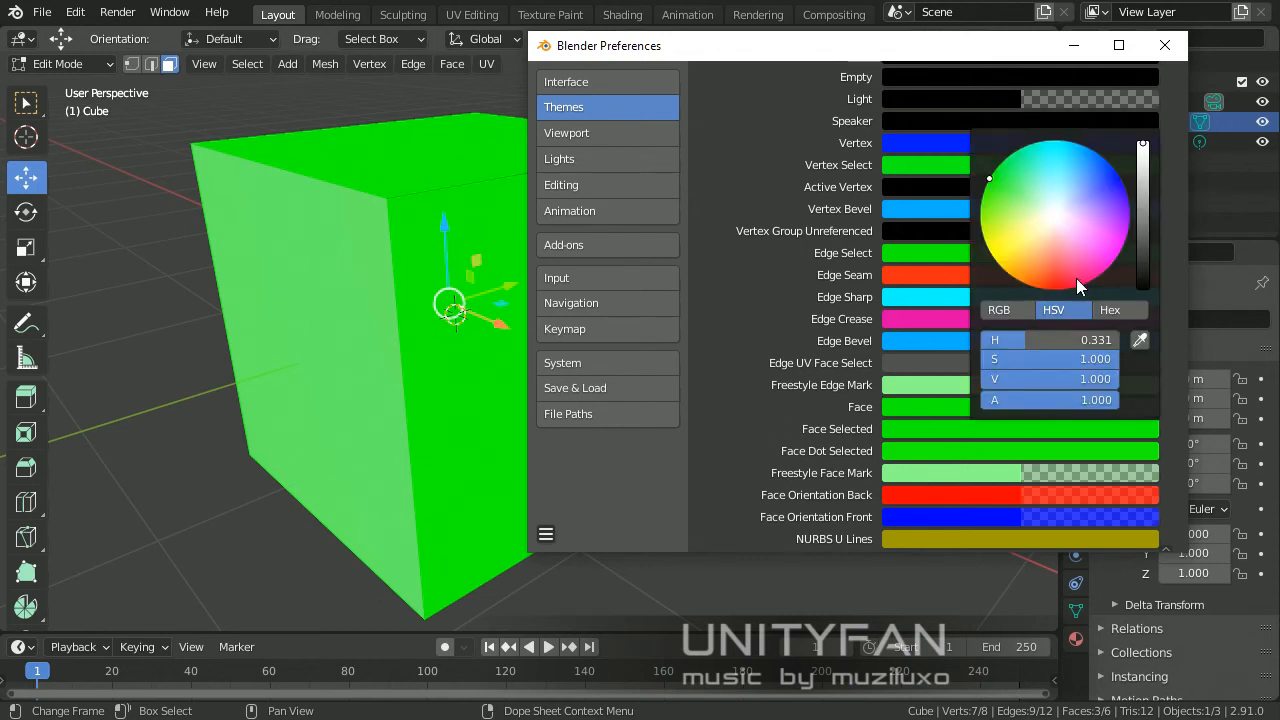
drag(1058, 397, 1026, 415)
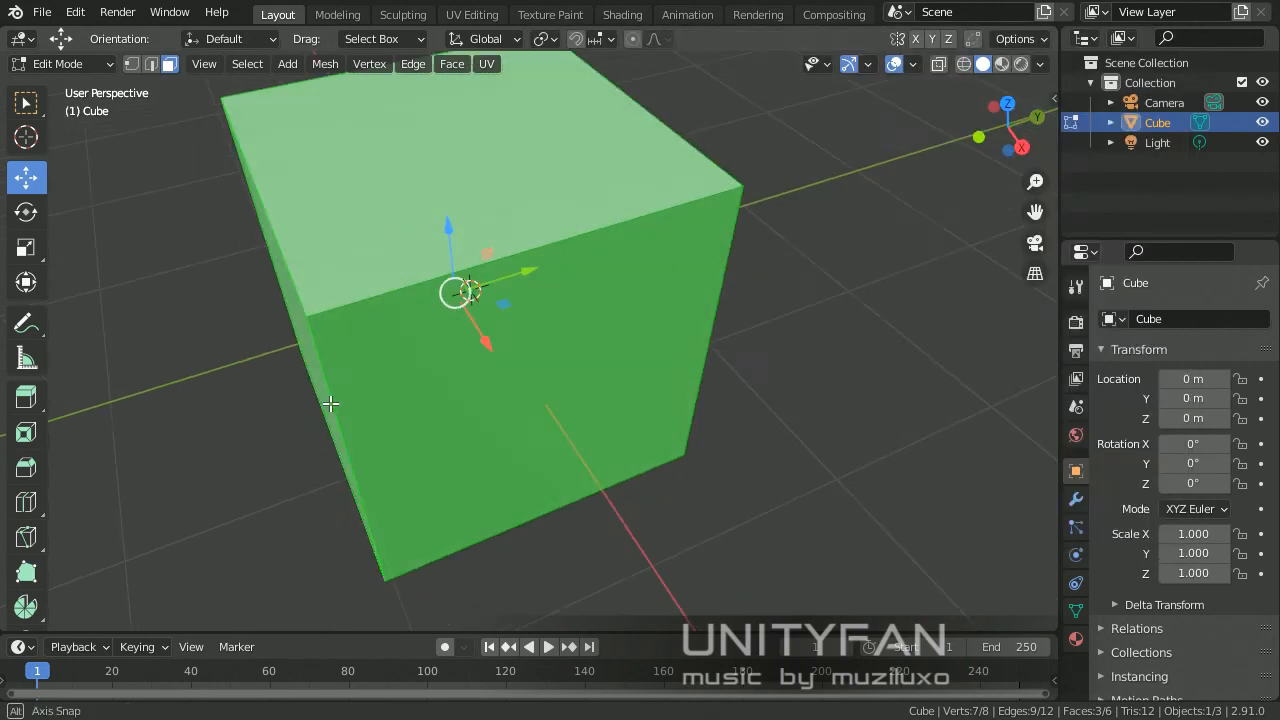
Switch the cube to Object Mode, inspect its green selection outline from several angles, and deselect it.
key(Tab)
mouse_move(598, 390)
middle_down()
mouse_move(357, 334)
mouse_move(409, 360)
mouse_move(711, 366)
mouse_move(643, 393)
mouse_move(826, 394)
mouse_move(614, 400)
middle_up()
scroll(613, 403, up, 3)
scroll(613, 394, down, 4)
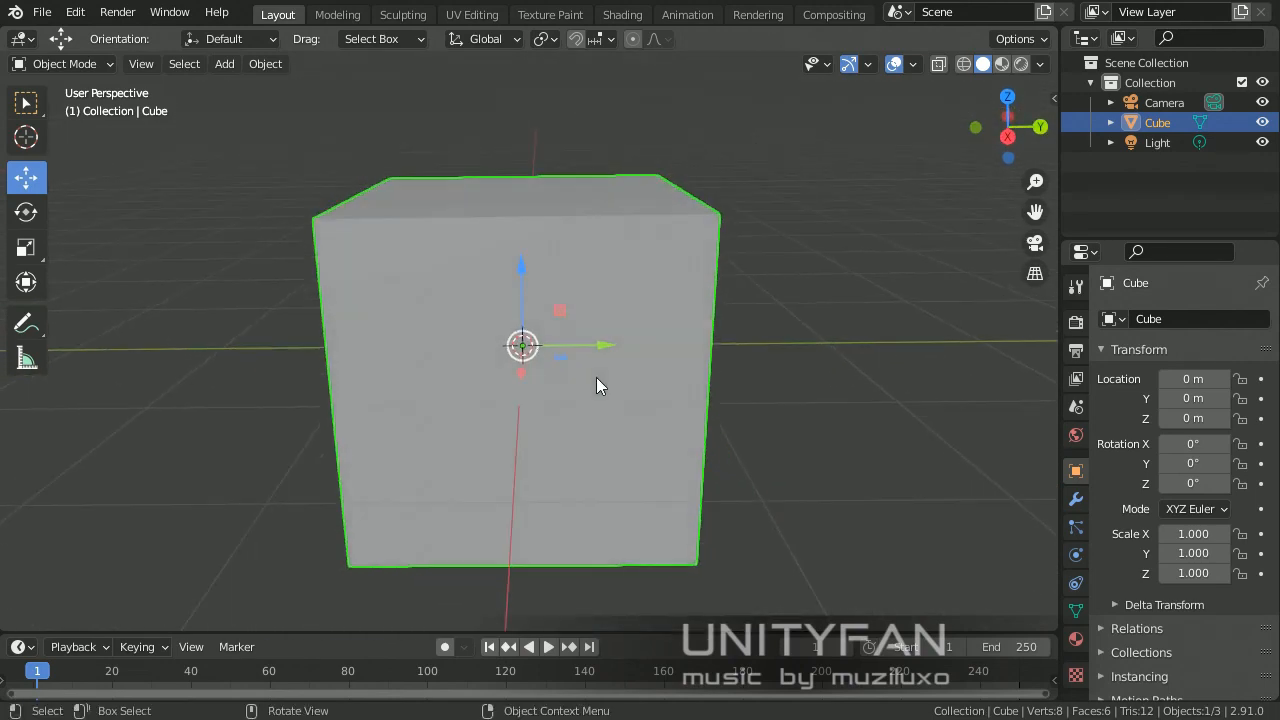
mouse_move(599, 394)
middle_down()
mouse_move(455, 388)
mouse_move(580, 379)
middle_up()
scroll(745, 428, down, 3)
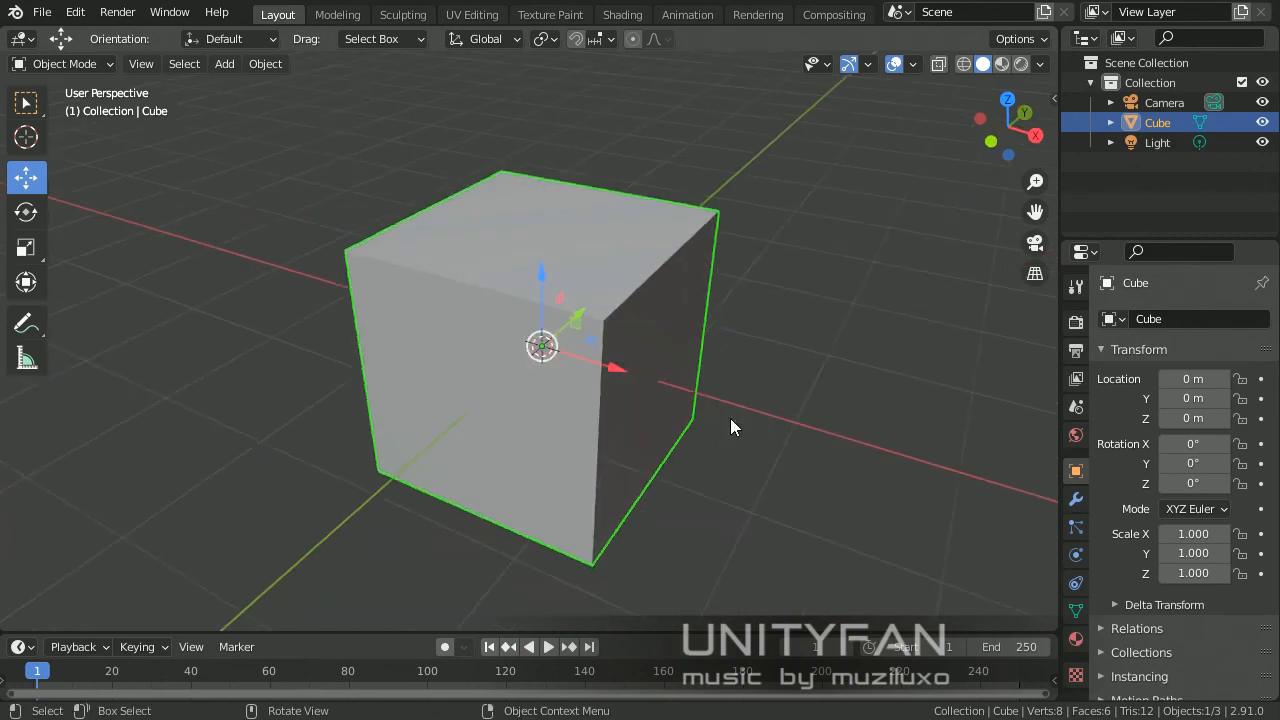
middle_drag(737, 428, 688, 430)
scroll(680, 422, up, 3)
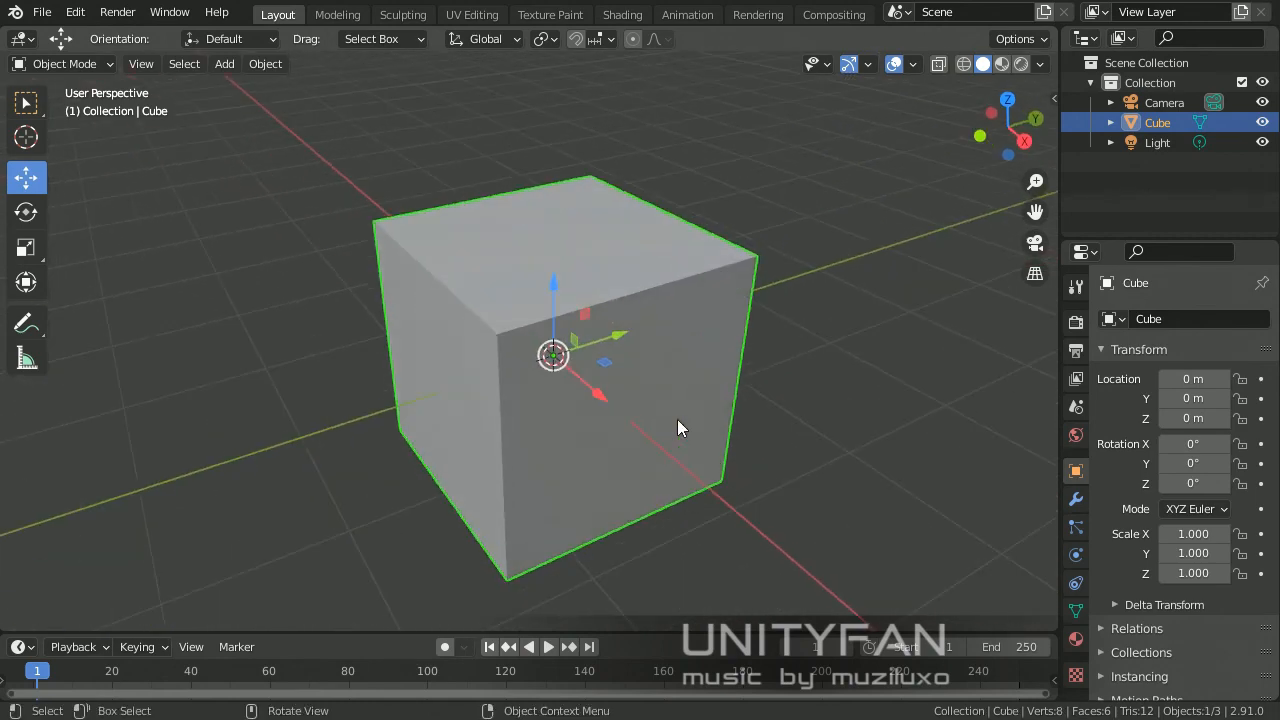
scroll(650, 411, down, 2)
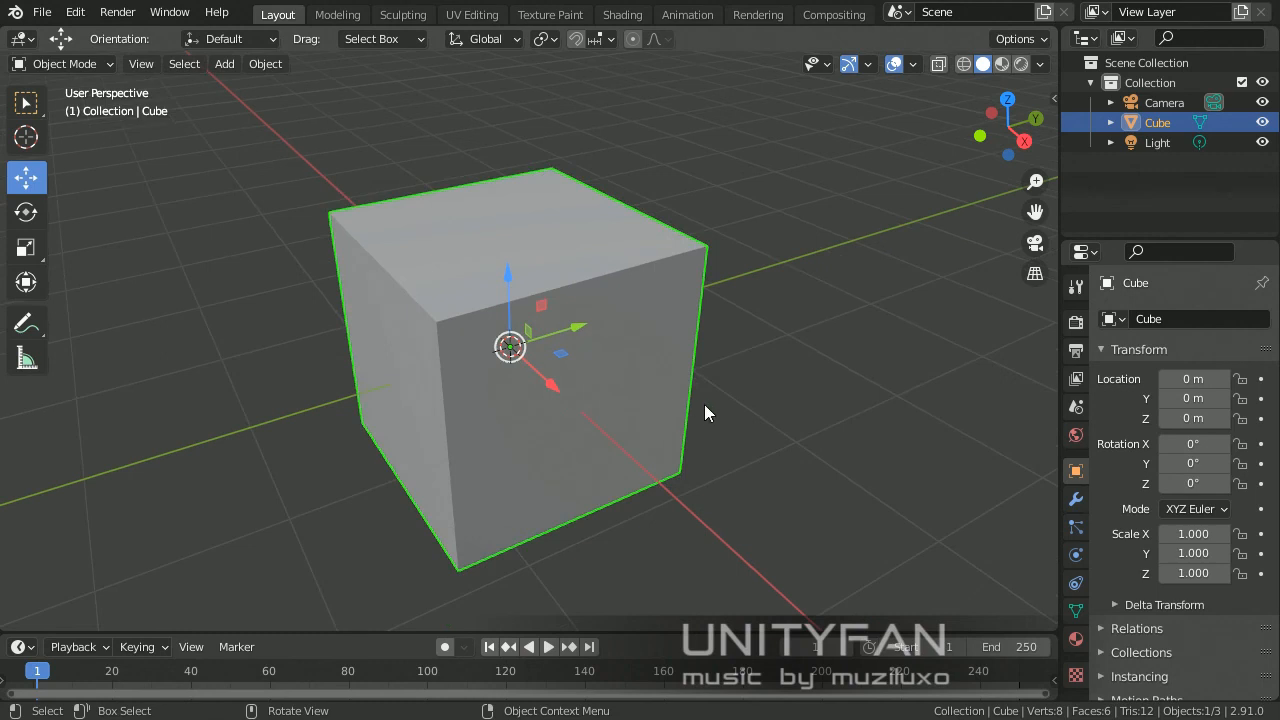
click(738, 386)
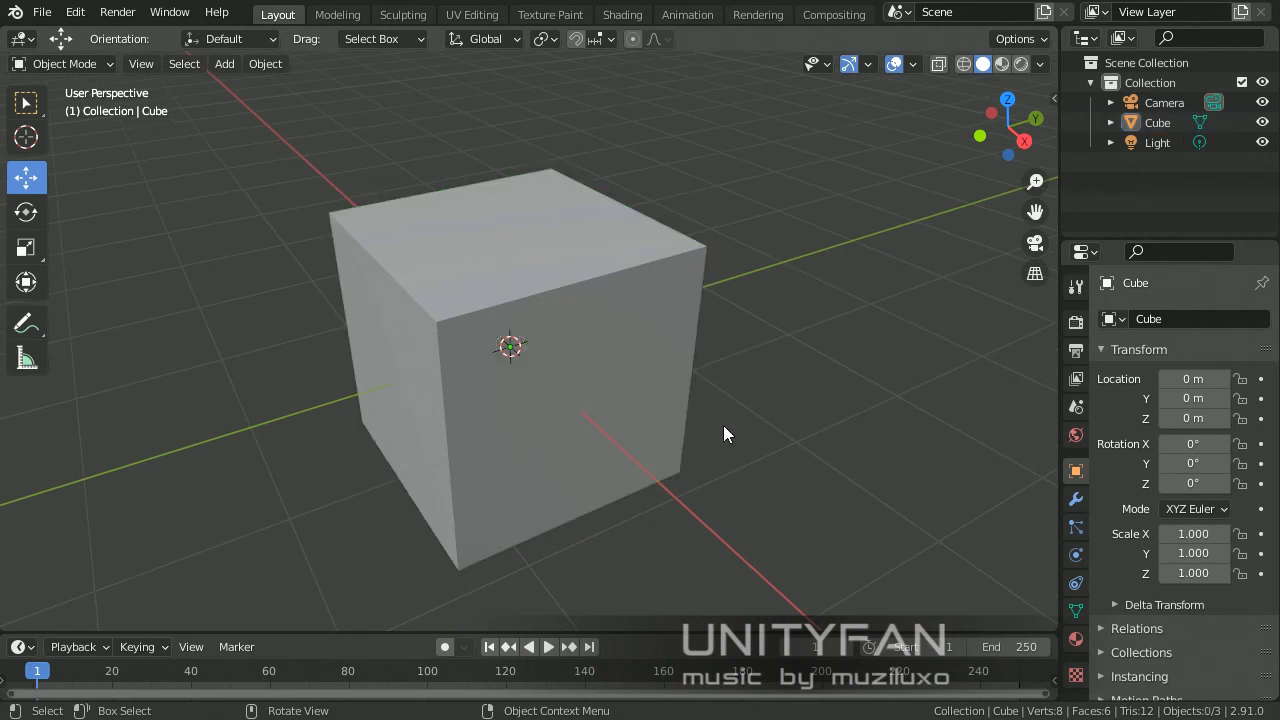
middle_drag(723, 425, 691, 403)
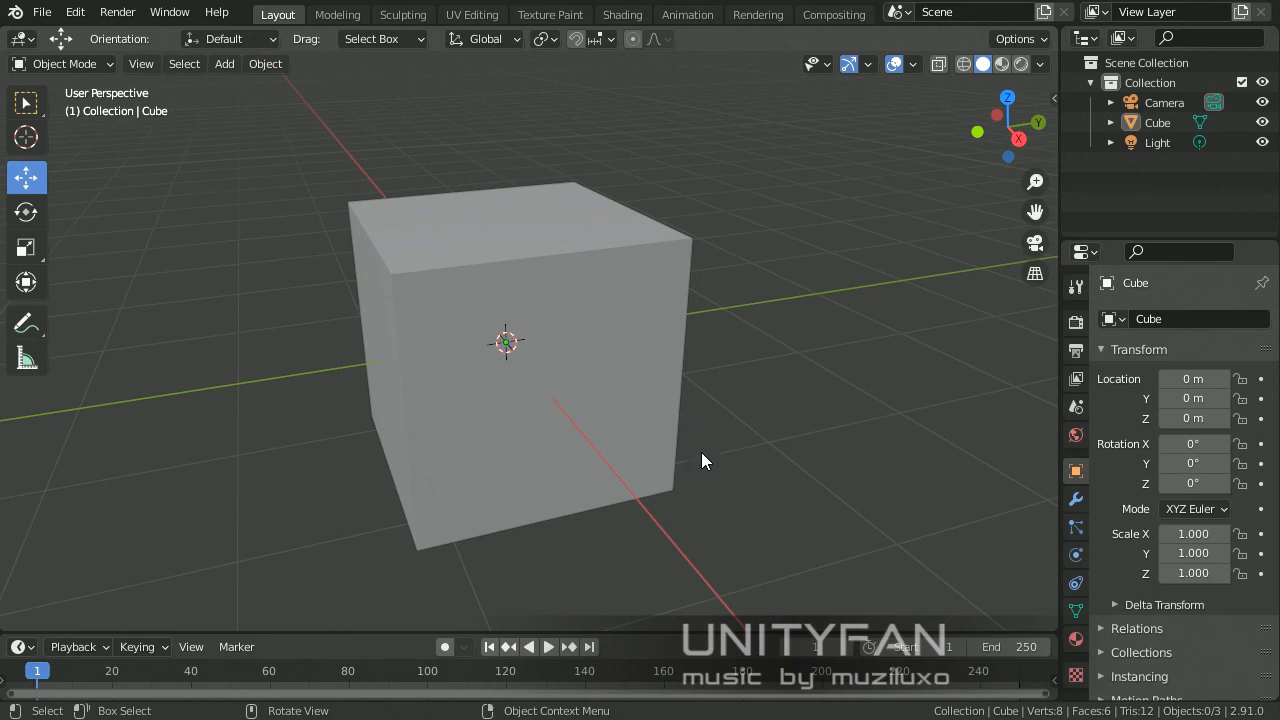
middle_drag(700, 476, 651, 474)
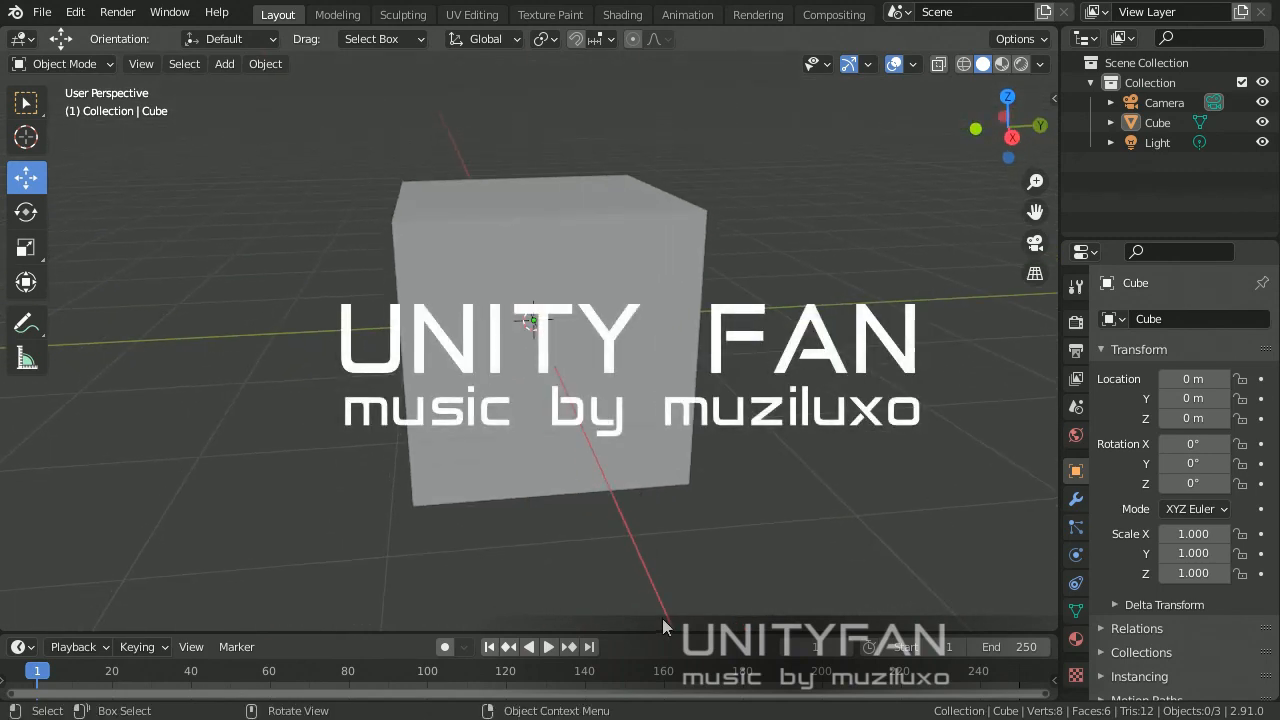
drag(663, 632, 677, 686)
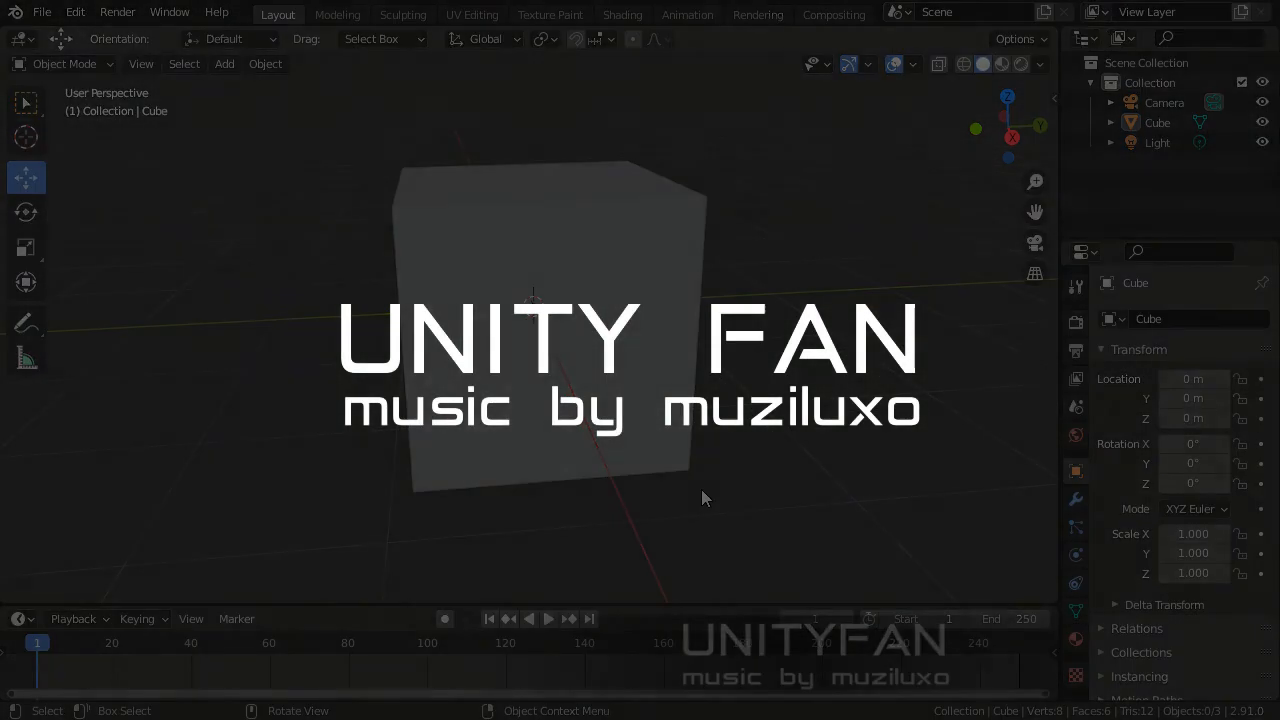